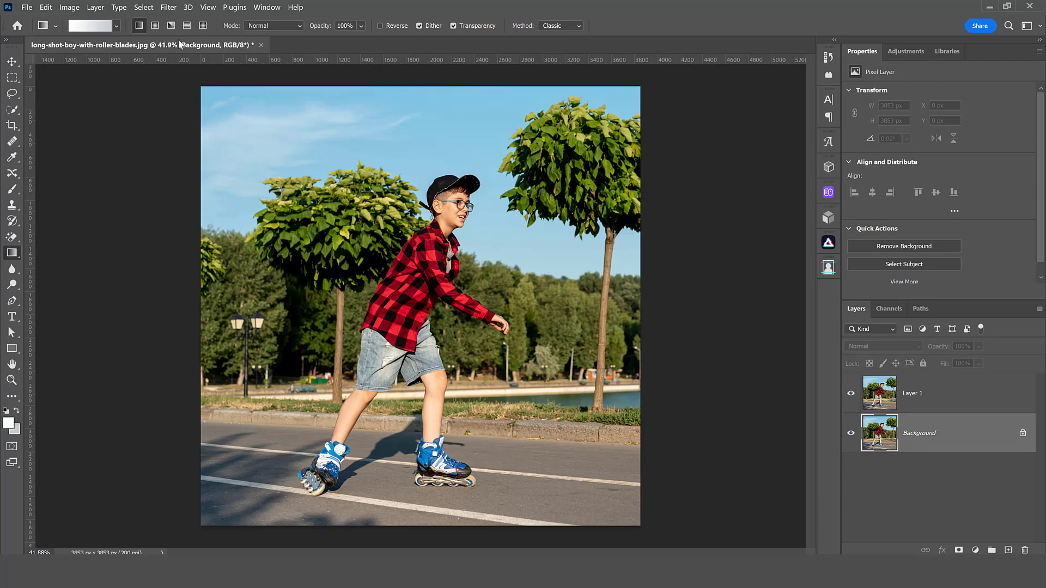
- With the Quick Selection Tool active, make Layer 1 the working layer and select the skating boy with Select Subject
{"action": "left_click", "coordinate": [15, 111]}
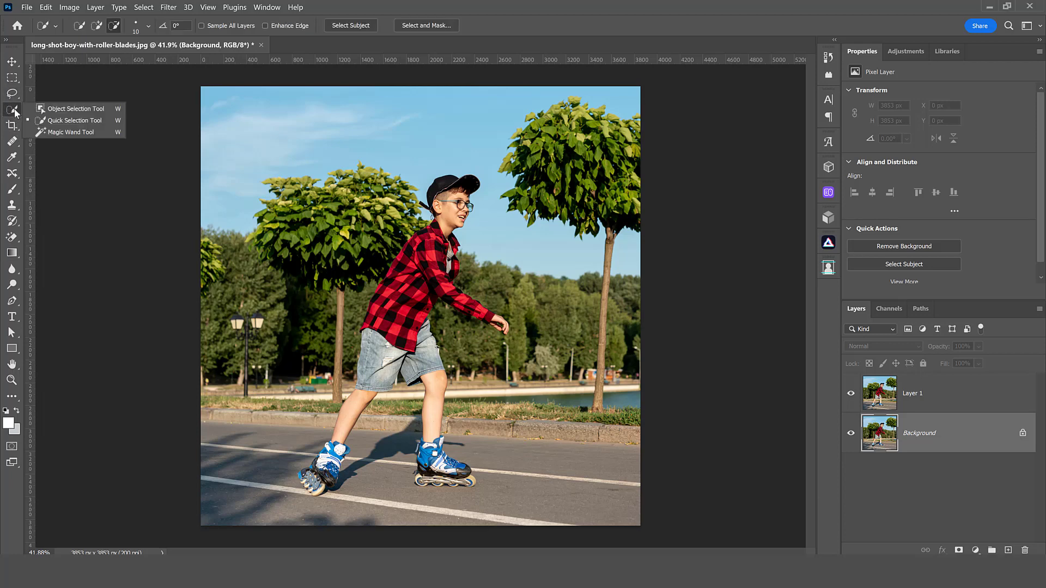
{"action": "left_click", "coordinate": [57, 125]}
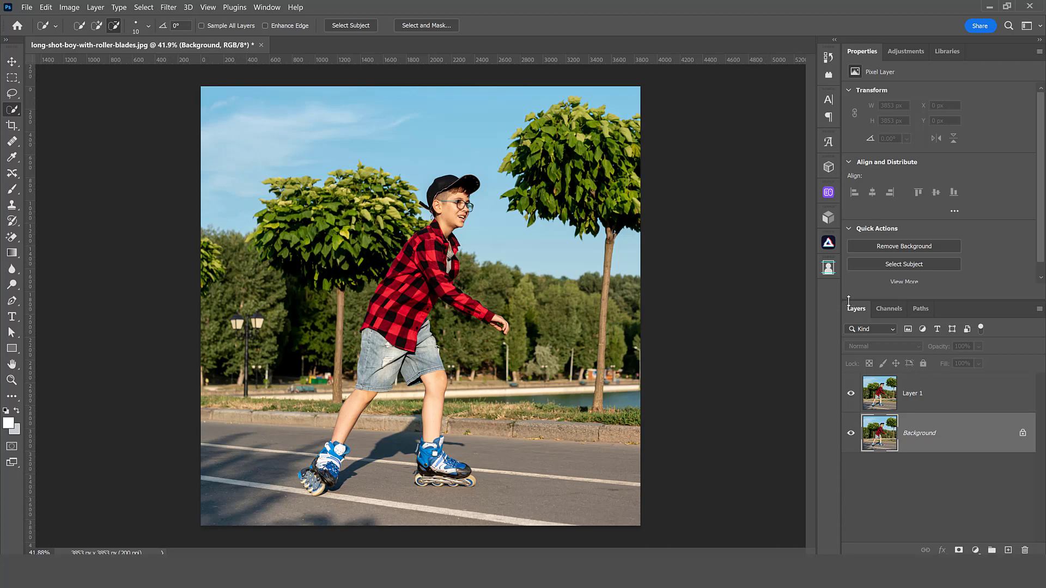
{"action": "left_click_drag", "start_coordinate": [1041, 242], "coordinate": [1043, 266]}
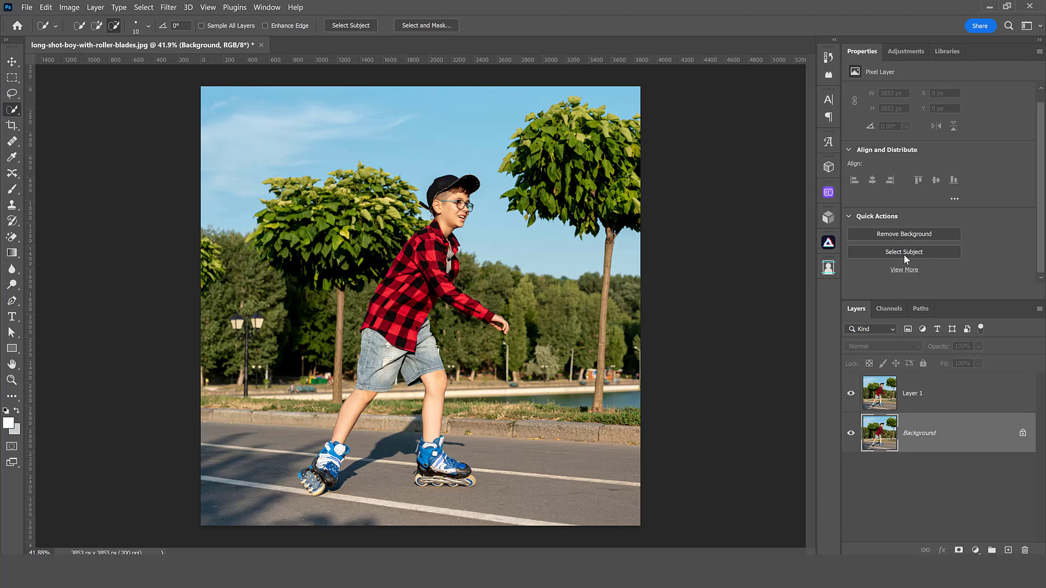
{"action": "left_click", "coordinate": [261, 9]}
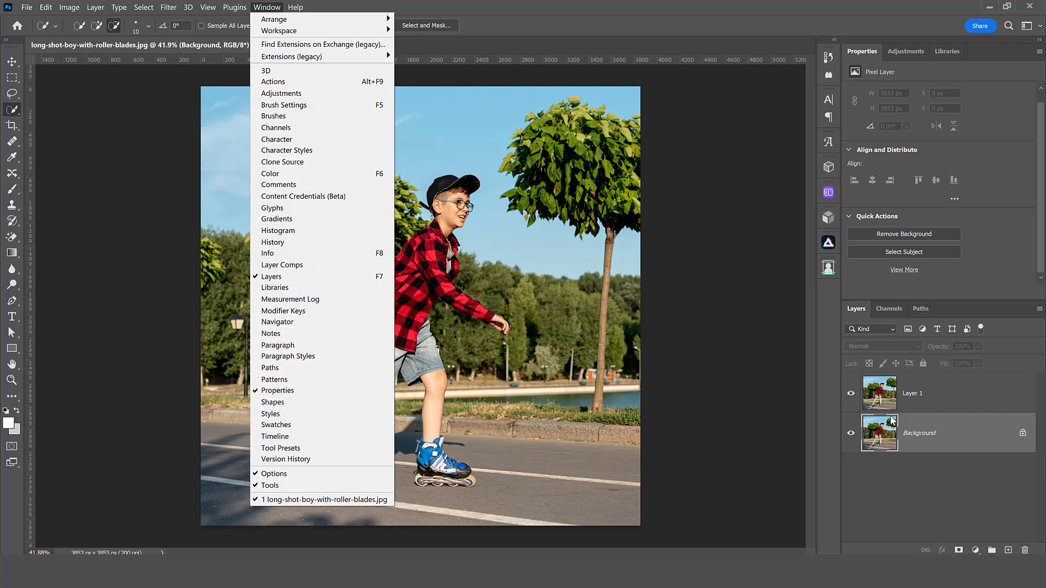
{"action": "left_click", "coordinate": [908, 402]}
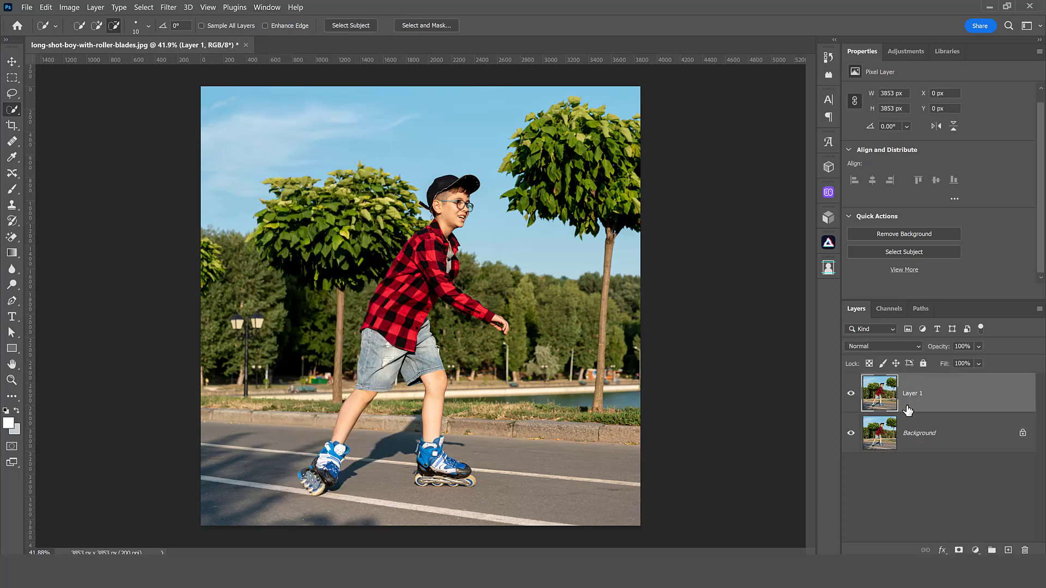
{"action": "left_click", "coordinate": [904, 252]}
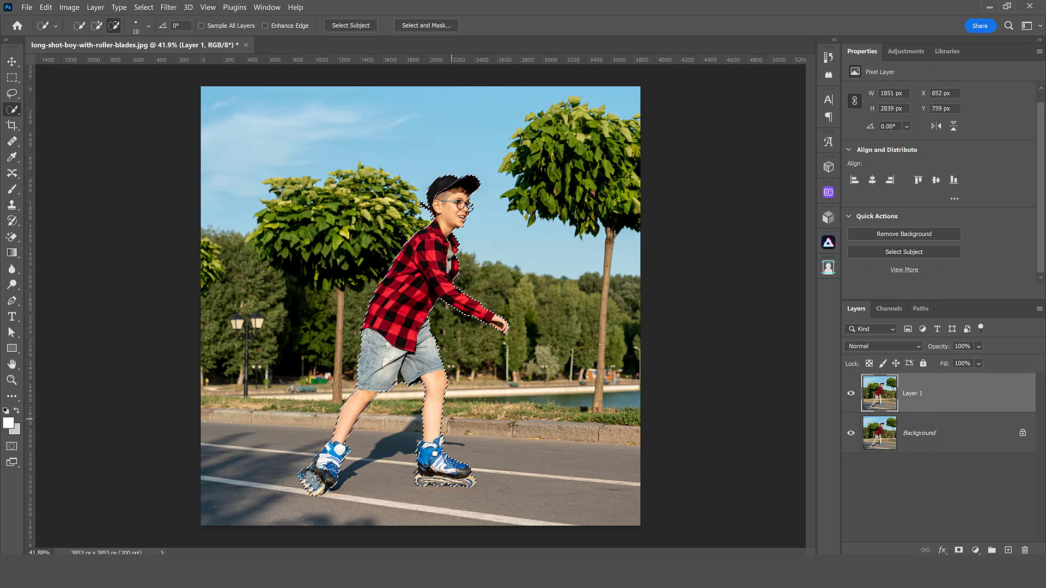
- Subtract the background gap between the legs of the shorts from the selection and add the dark inner hem
{"action": "scroll", "coordinate": [417, 400], "scroll_direction": "up", "scroll_amount": 2}
{"action": "scroll", "coordinate": [417, 400], "scroll_direction": "up", "scroll_amount": 8}
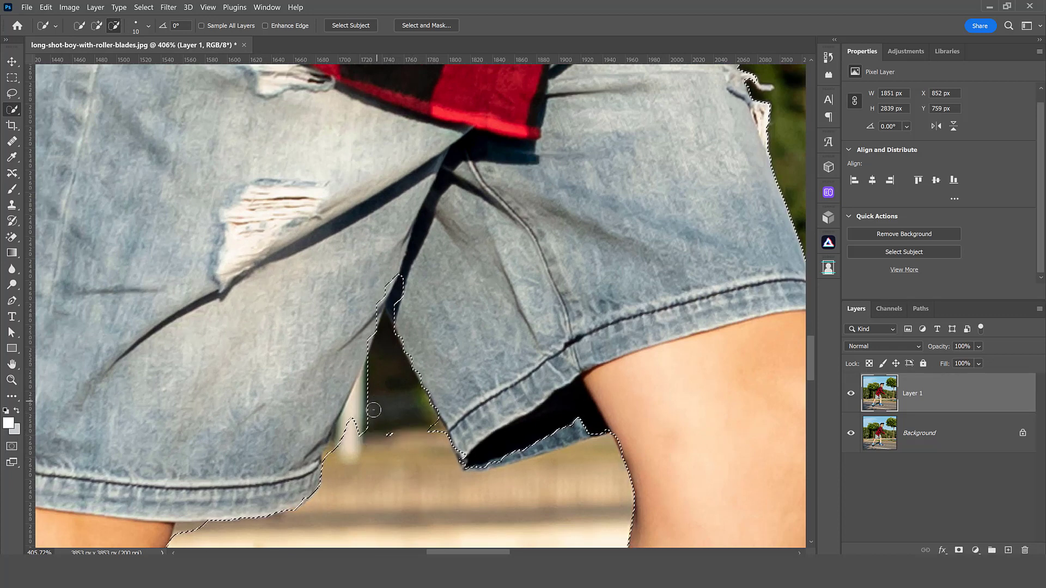
{"action": "left_click_drag", "start_coordinate": [410, 422], "coordinate": [320, 445]}
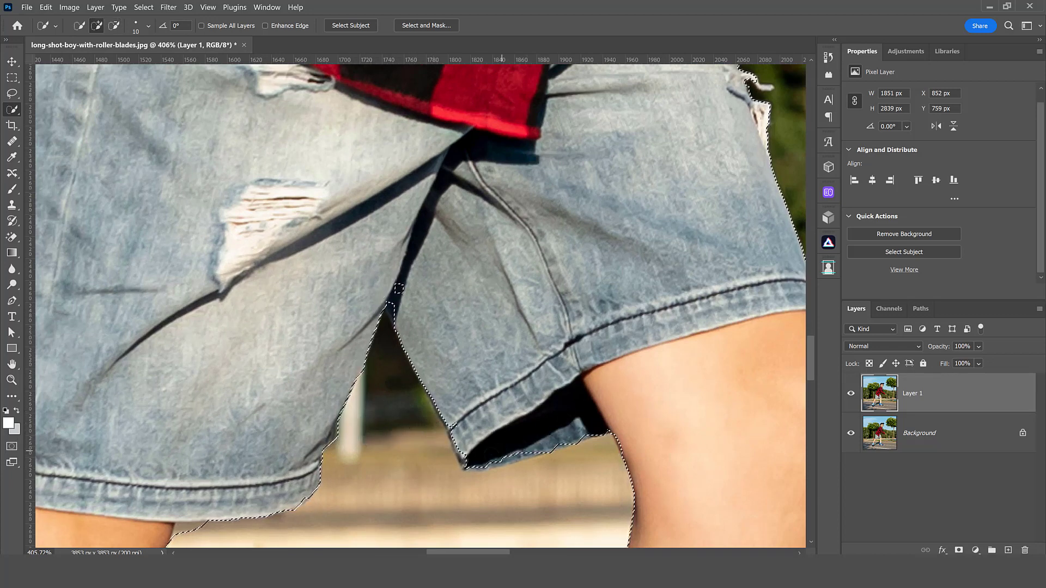
{"action": "left_click_drag", "start_coordinate": [542, 446], "coordinate": [464, 461]}
{"action": "scroll", "coordinate": [460, 436], "scroll_direction": "down", "scroll_amount": 3}
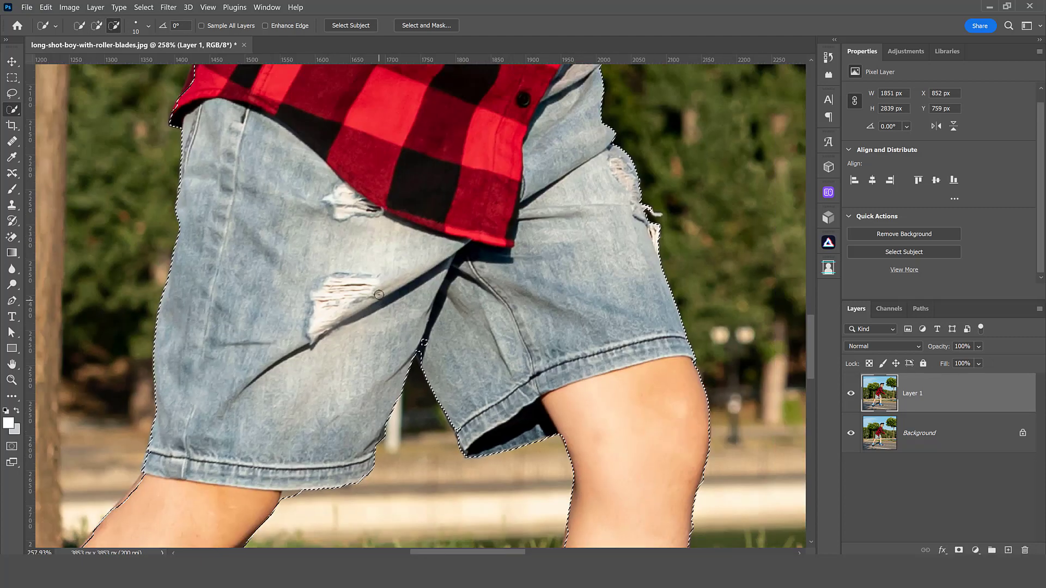
- Touch up the selection edge along the outer side of the rear leg, just below the shorts hem
{"action": "scroll", "coordinate": [298, 496], "scroll_direction": "down", "scroll_amount": 3}
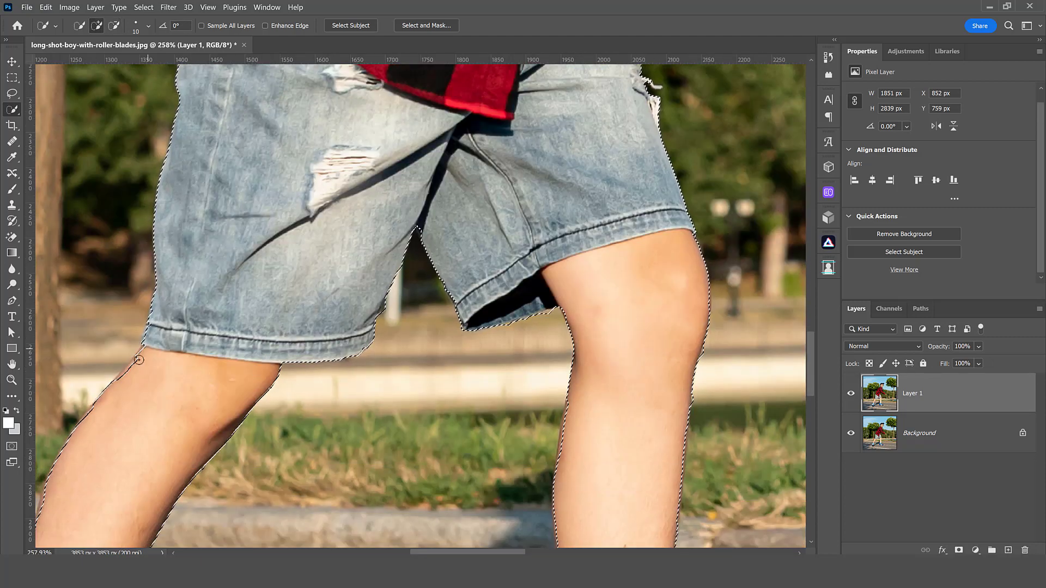
{"action": "left_click_drag", "start_coordinate": [137, 357], "coordinate": [90, 418]}
{"action": "left_click_drag", "start_coordinate": [95, 378], "coordinate": [89, 402]}
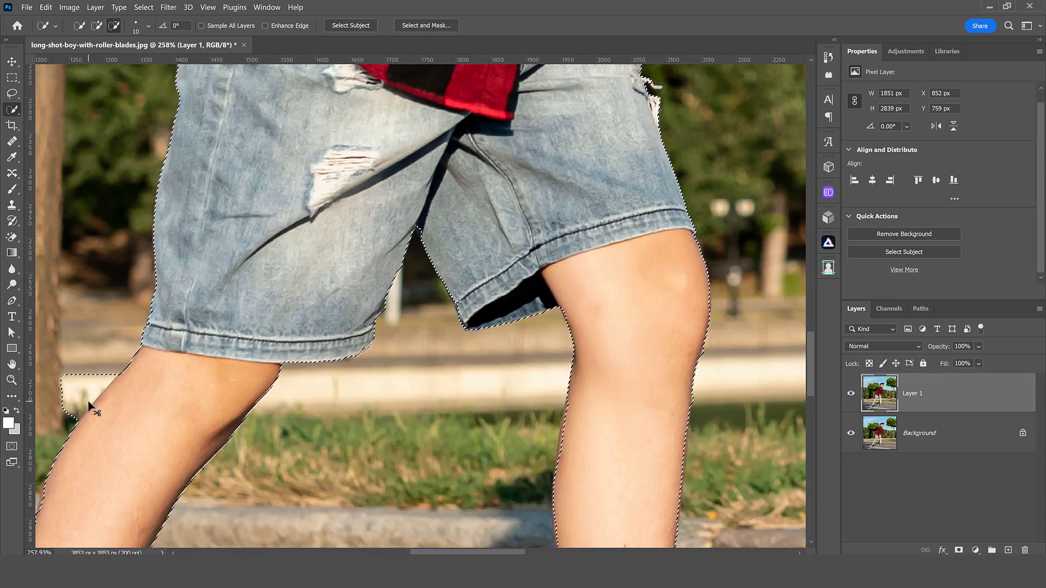
- Refine the selection around the outstretched hand so the gap between thumb and fingers is excluded and the thumb fully included
{"action": "left_click_drag", "start_coordinate": [811, 355], "coordinate": [810, 340]}
{"action": "scroll", "coordinate": [481, 323], "scroll_direction": "up", "scroll_amount": 10}
{"action": "scroll", "coordinate": [490, 262], "scroll_direction": "right", "scroll_amount": 8}
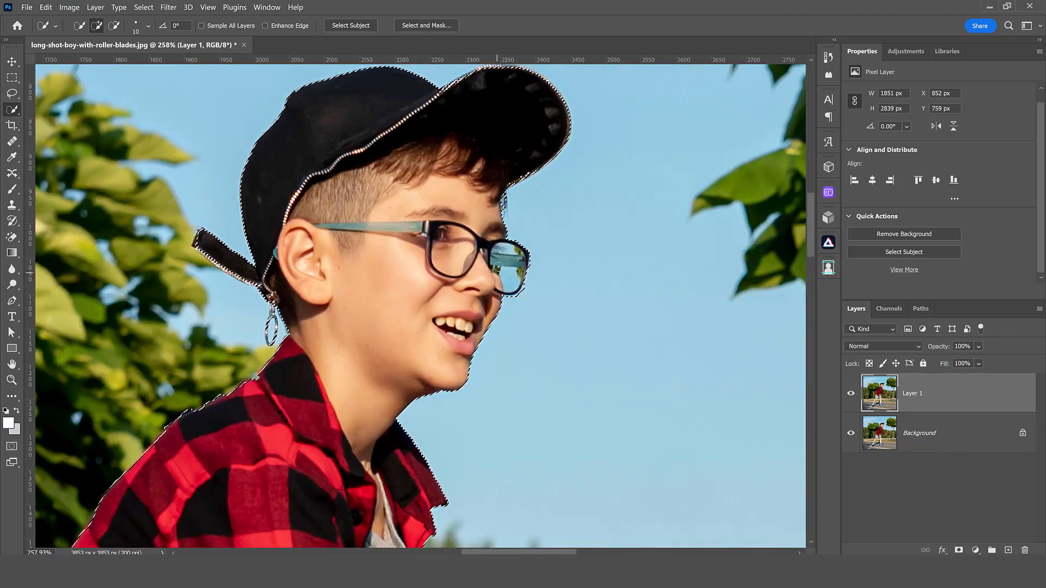
{"action": "scroll", "coordinate": [577, 297], "scroll_direction": "down", "scroll_amount": 6}
{"action": "scroll", "coordinate": [610, 245], "scroll_direction": "down", "scroll_amount": 5}
{"action": "scroll", "coordinate": [625, 213], "scroll_direction": "up", "scroll_amount": 8}
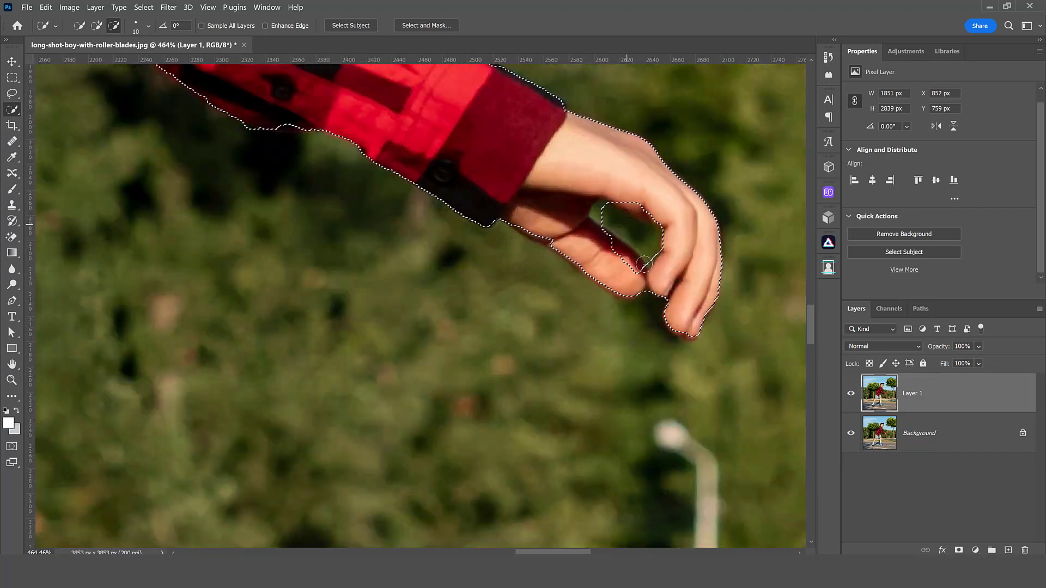
{"action": "left_click", "coordinate": [603, 260], "text": "shift"}
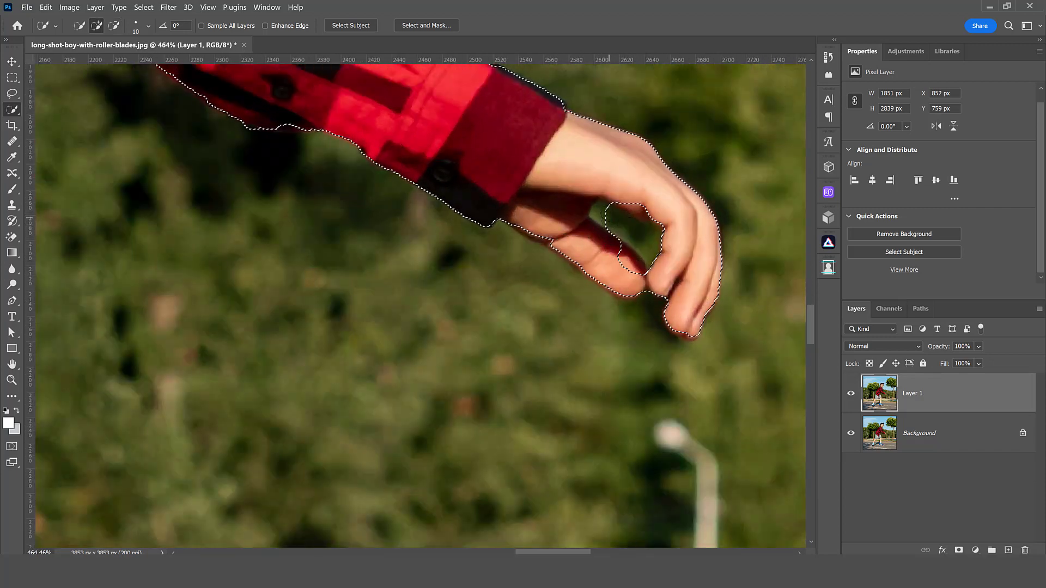
{"action": "left_click_drag", "start_coordinate": [611, 215], "coordinate": [579, 231]}
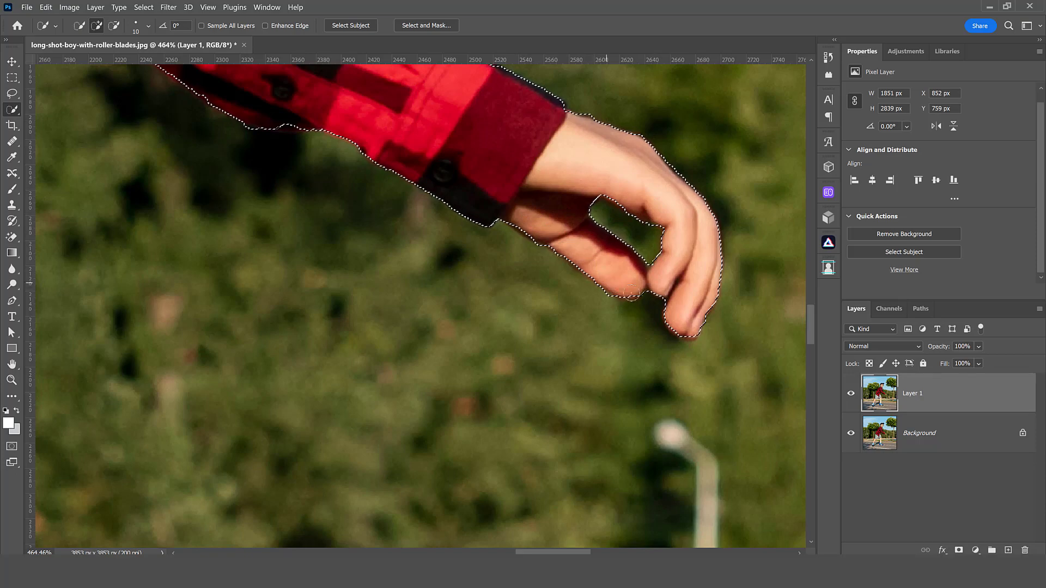
{"action": "left_click_drag", "start_coordinate": [631, 293], "coordinate": [658, 289]}
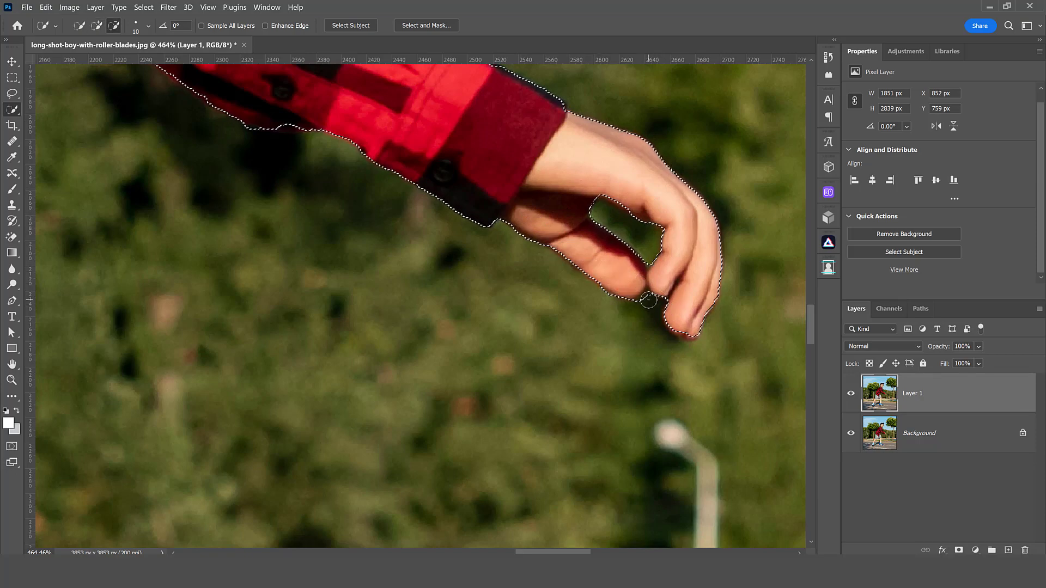
- Correct the selection edge where the sleeve meets the shirt front, following the tip of the gap under the arm
{"action": "scroll", "coordinate": [622, 318], "scroll_direction": "down", "scroll_amount": 5}
{"action": "scroll", "coordinate": [582, 232], "scroll_direction": "up", "scroll_amount": 4}
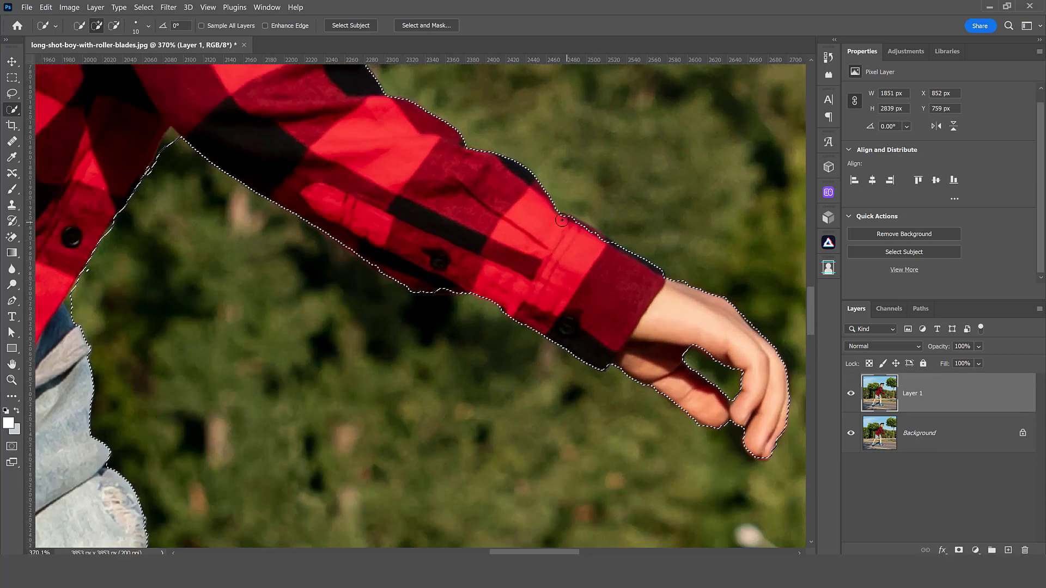
{"action": "scroll", "coordinate": [582, 233], "scroll_direction": "down", "scroll_amount": 5}
{"action": "scroll", "coordinate": [330, 221], "scroll_direction": "up", "scroll_amount": 6}
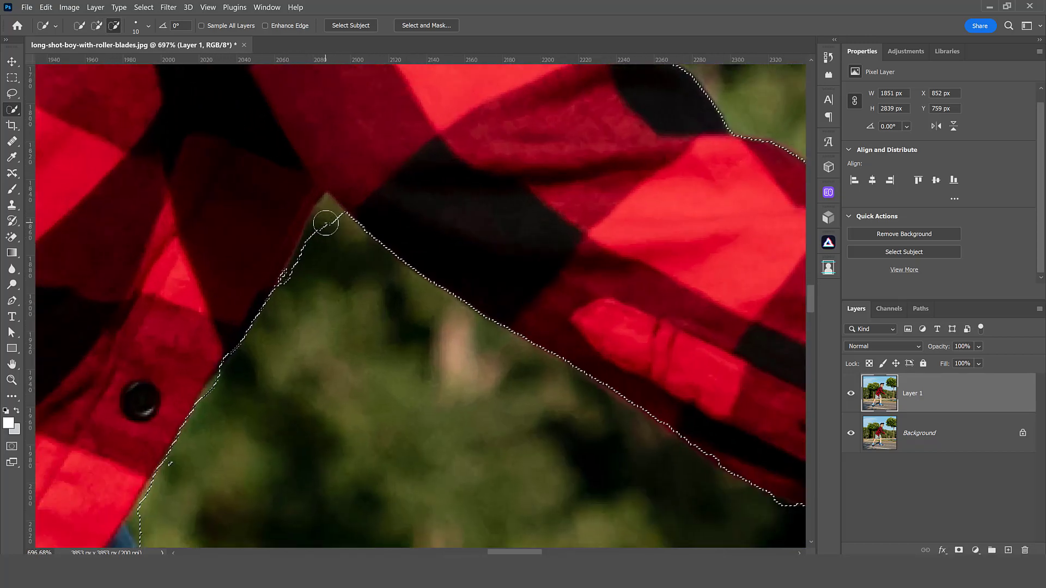
{"action": "mouse_move", "coordinate": [337, 218]}
{"action": "left_mouse_down"}
{"action": "mouse_move", "coordinate": [306, 254]}
{"action": "mouse_move", "coordinate": [304, 279]}
{"action": "left_mouse_up"}
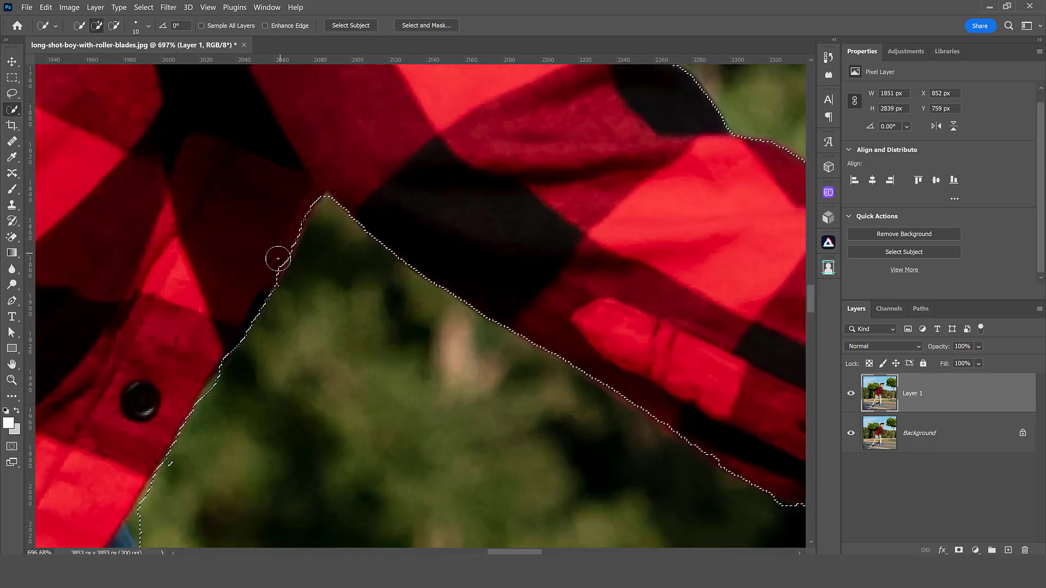
- Examine the selection edges along the shirt hem, the torn shorts and the rest of the body
{"action": "scroll", "coordinate": [321, 228], "scroll_direction": "down", "scroll_amount": 6}
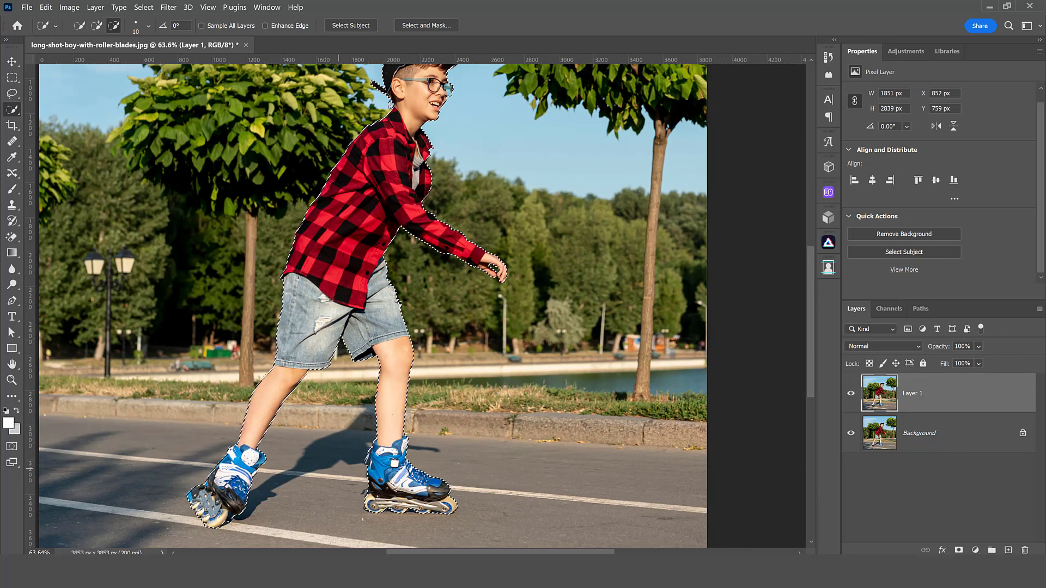
{"action": "scroll", "coordinate": [403, 144], "scroll_direction": "up", "scroll_amount": 3}
{"action": "scroll", "coordinate": [199, 173], "scroll_direction": "down", "scroll_amount": 1}
{"action": "scroll", "coordinate": [199, 173], "scroll_direction": "up", "scroll_amount": 4}
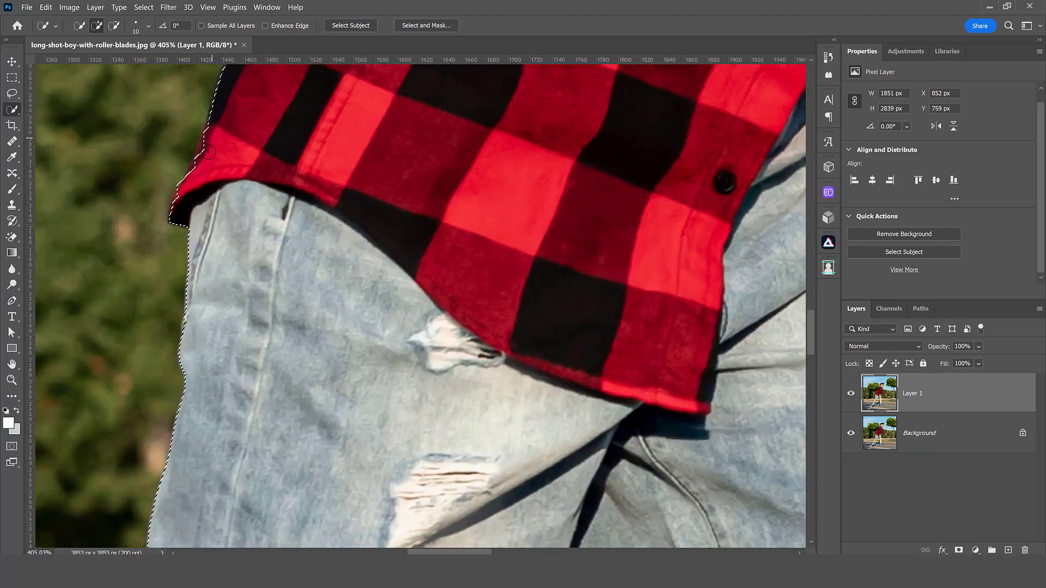
{"action": "scroll", "coordinate": [199, 172], "scroll_direction": "down", "scroll_amount": 4}
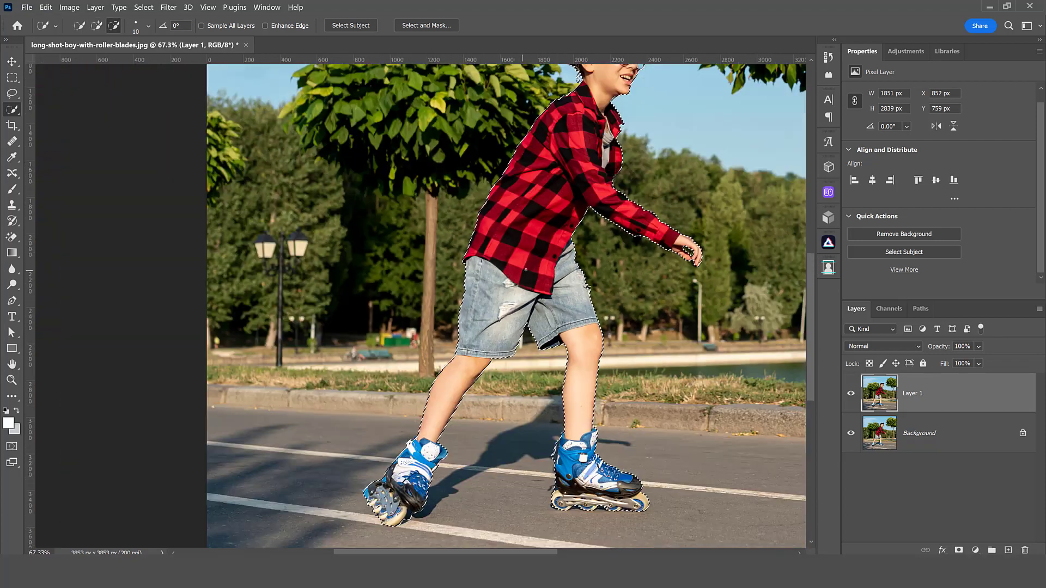
{"action": "scroll", "coordinate": [625, 271], "scroll_direction": "up", "scroll_amount": 3}
{"action": "scroll", "coordinate": [625, 271], "scroll_direction": "up", "scroll_amount": 1}
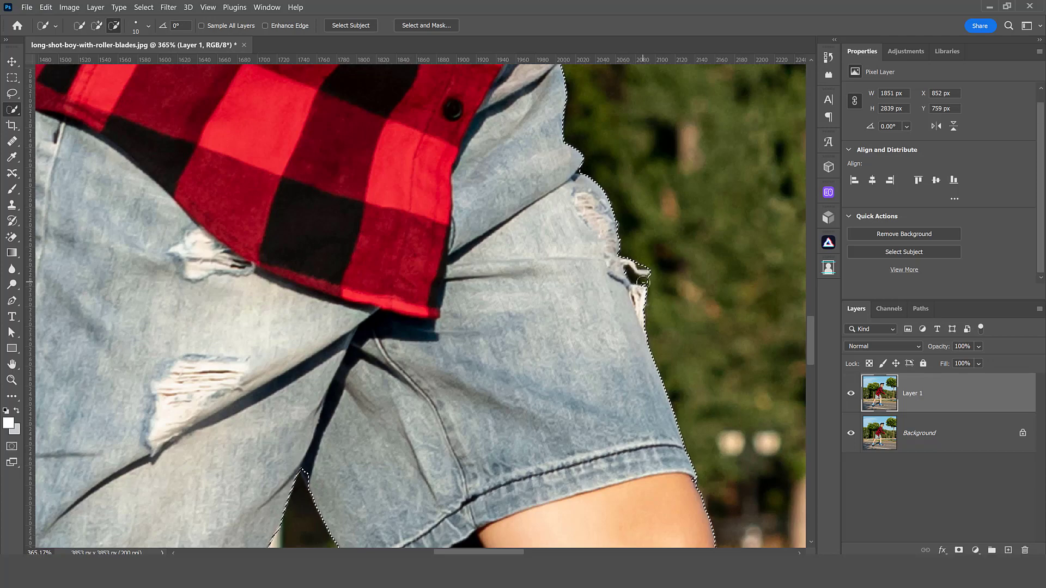
{"action": "scroll", "coordinate": [547, 299], "scroll_direction": "down", "scroll_amount": 5}
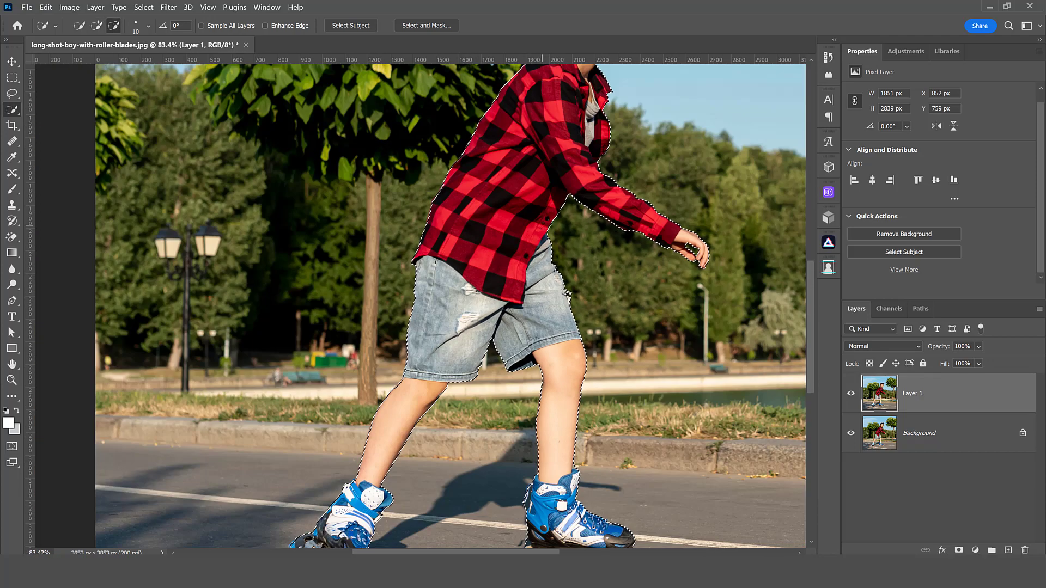
- Reduce the selection brush to size 4 and subtract the background in and around the dangling earring
{"action": "scroll", "coordinate": [561, 136], "scroll_direction": "up", "scroll_amount": 5}
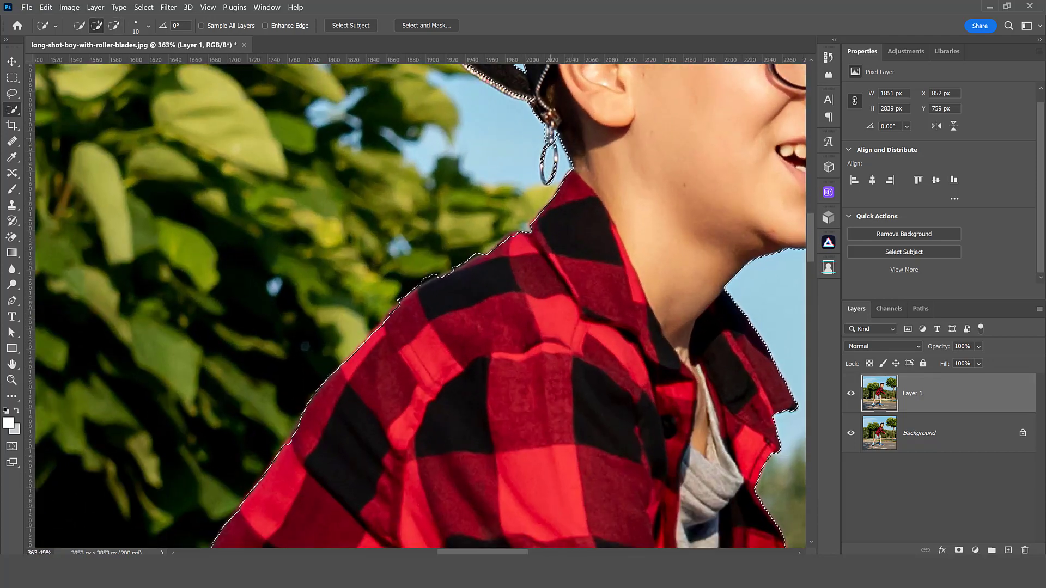
{"action": "key", "text": "bracketleft"}
{"action": "key", "text": "bracketleft"}
{"action": "key", "text": "bracketleft"}
{"action": "key", "text": "bracketleft"}
{"action": "key", "text": "bracketleft"}
{"action": "key", "text": "bracketleft"}
{"action": "left_click", "coordinate": [561, 176], "text": "alt"}
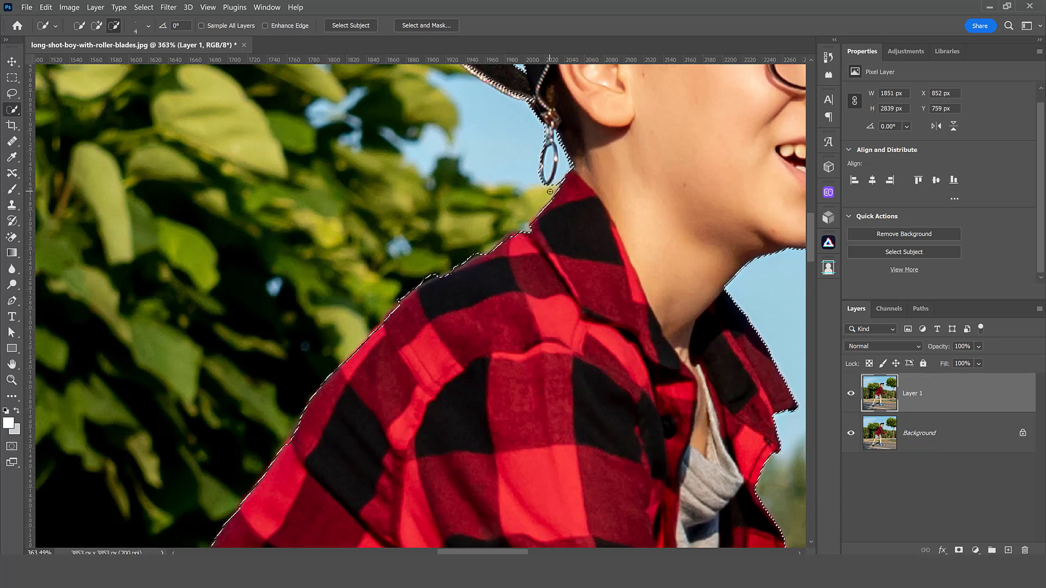
{"action": "left_click_drag", "start_coordinate": [558, 170], "coordinate": [552, 179]}
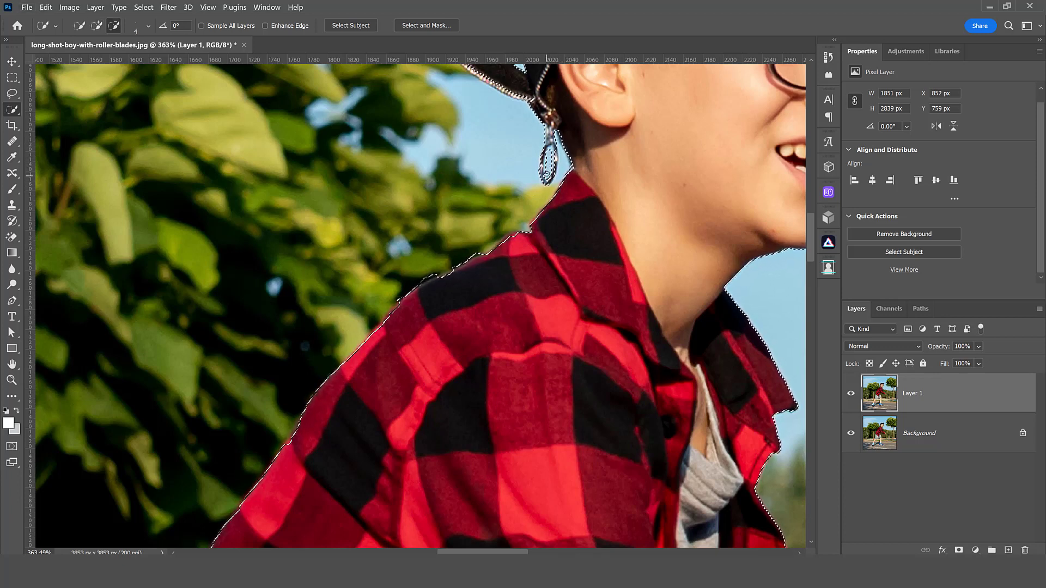
- Open the boy's selection in the Select and Mask workspace, keeping the Overlay view mode
{"action": "scroll", "coordinate": [527, 153], "scroll_direction": "down", "scroll_amount": 9}
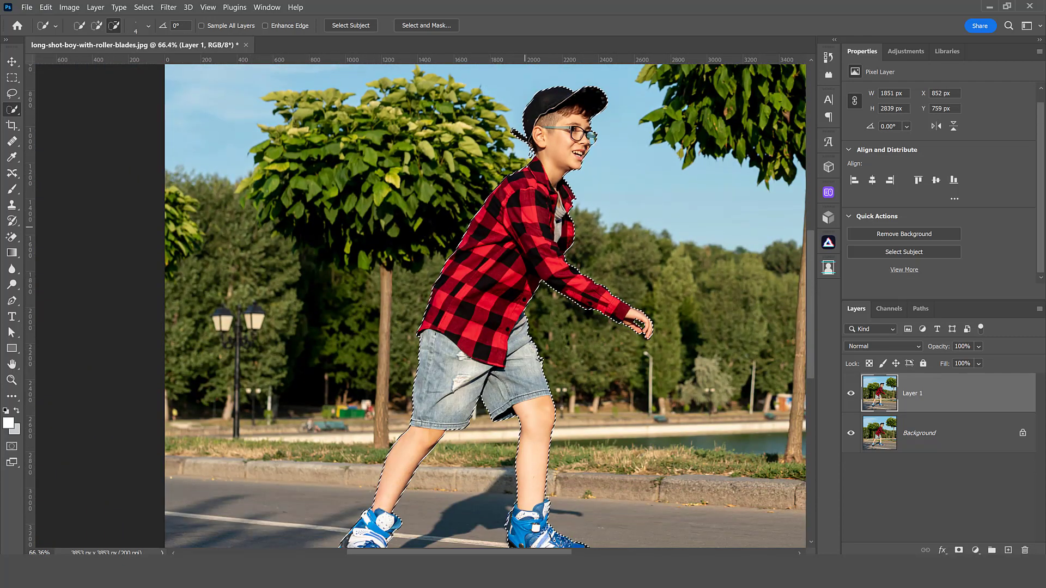
{"action": "scroll", "coordinate": [524, 227], "scroll_direction": "down", "scroll_amount": 3}
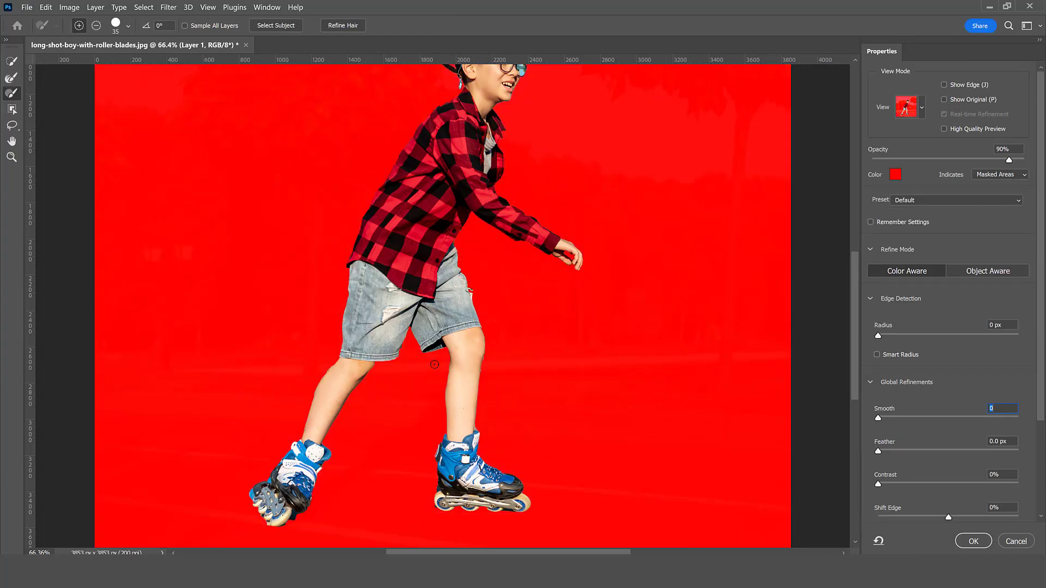
{"action": "key", "text": "alt"}
{"action": "left_click", "coordinate": [923, 112]}
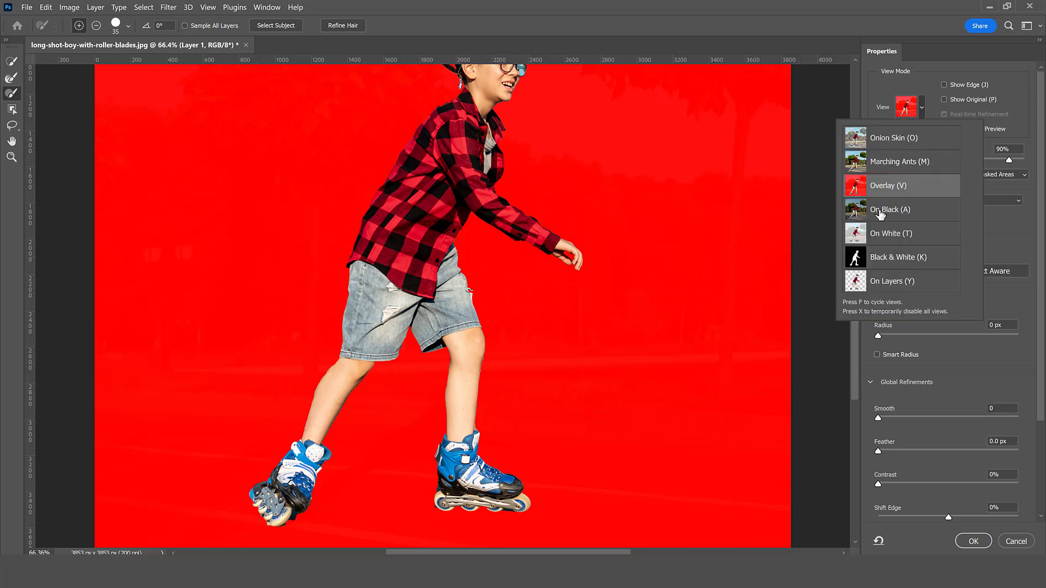
{"action": "left_click", "coordinate": [893, 81]}
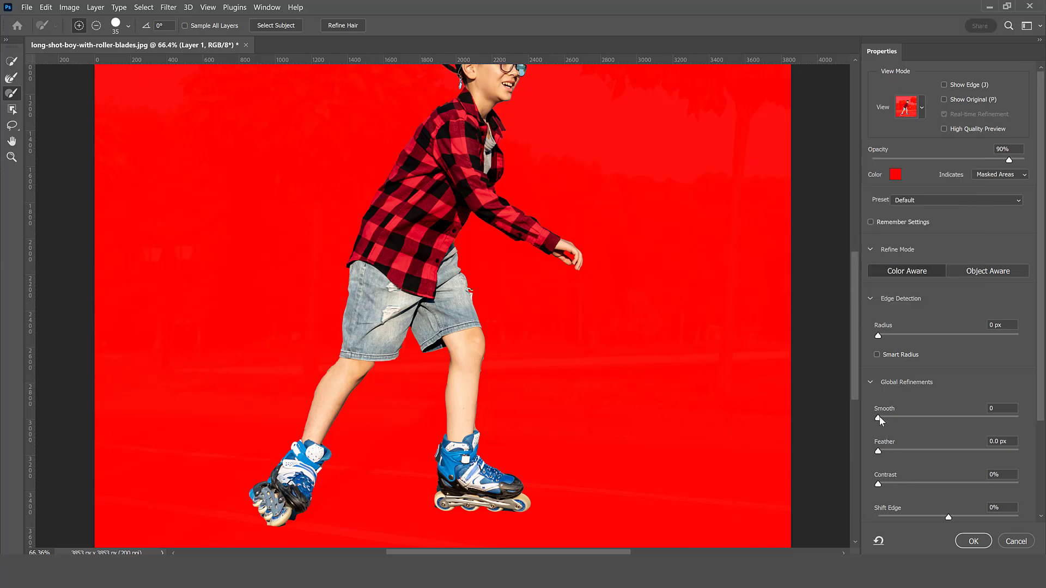
- Set Smooth to 32 and Contrast to 41%, and output the refined selection as a layer mask on Layer 1
{"action": "left_click_drag", "start_coordinate": [879, 416], "coordinate": [917, 416]}
{"action": "left_click", "coordinate": [934, 486]}
{"action": "scroll", "coordinate": [1041, 368], "scroll_direction": "down", "scroll_amount": 3}
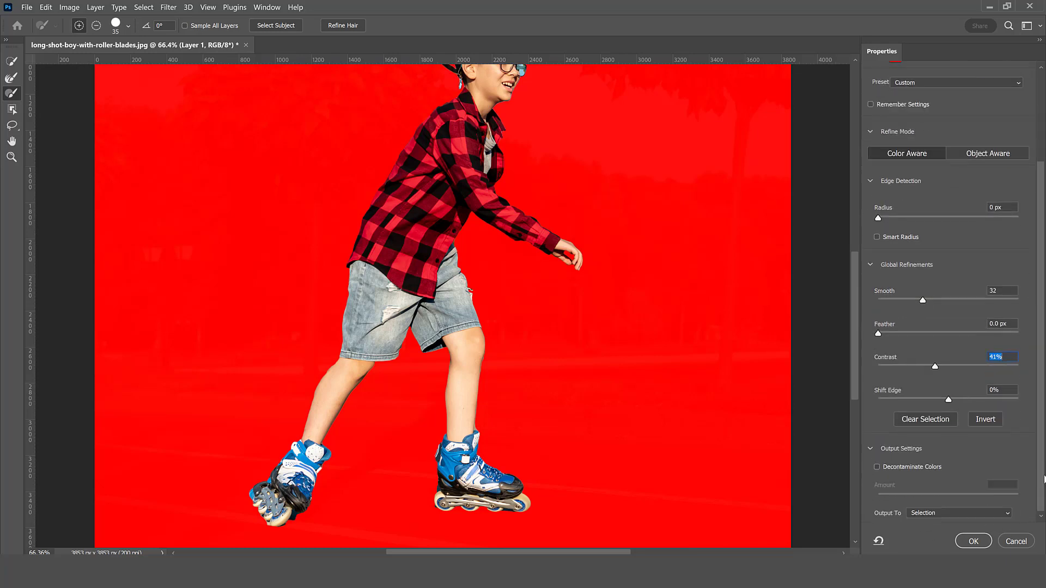
{"action": "left_click", "coordinate": [942, 512]}
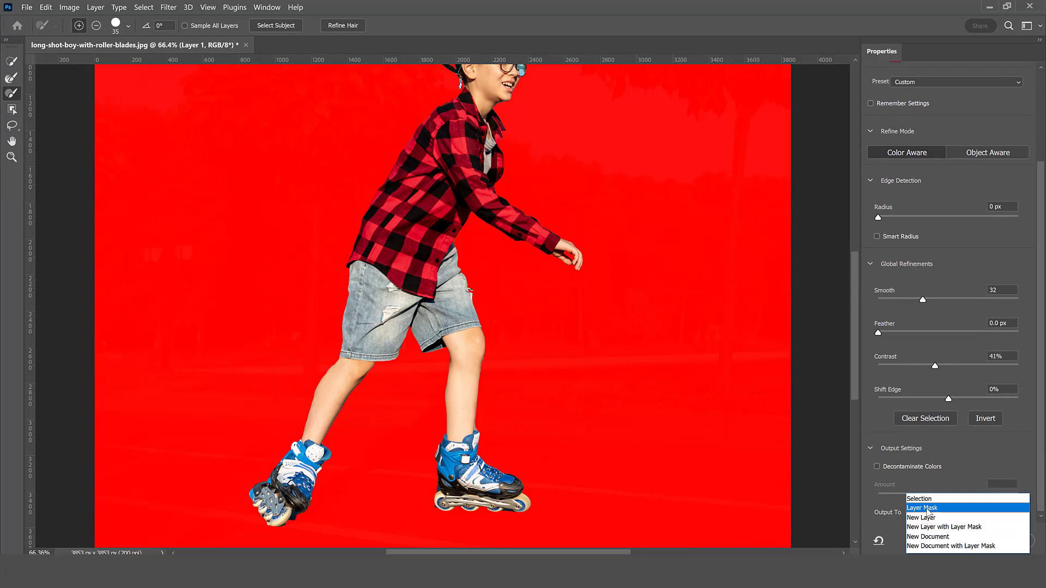
{"action": "left_click", "coordinate": [926, 508]}
{"action": "left_click", "coordinate": [973, 542]}
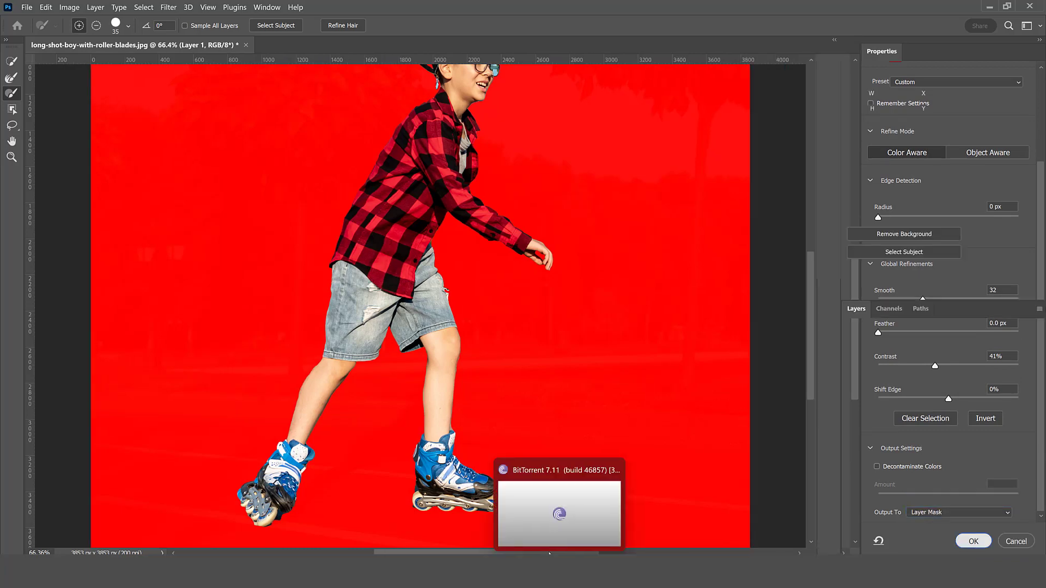
{"action": "key", "text": "ctrl+0"}
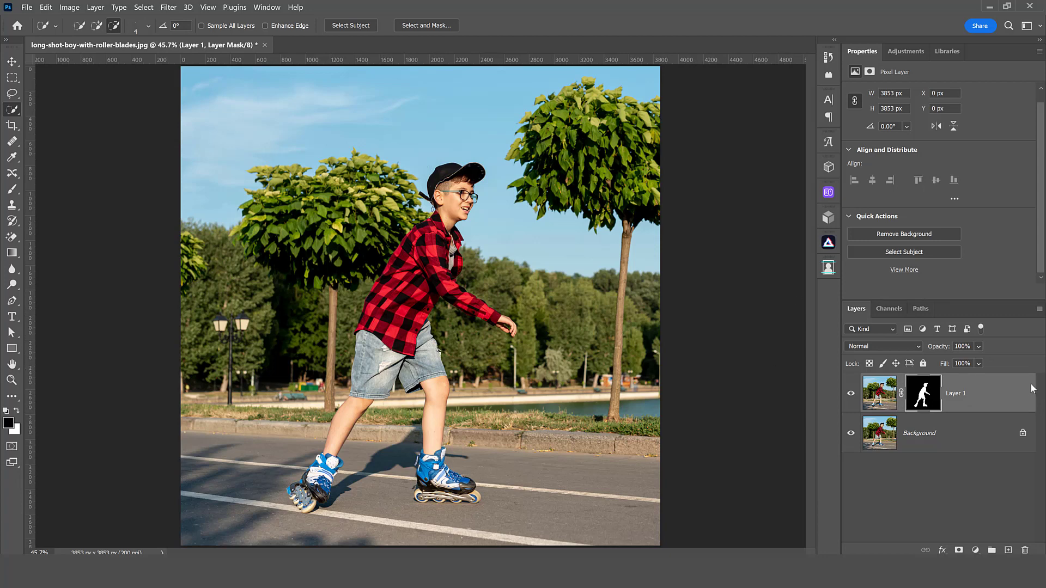
- Duplicate Layer 1 together with its mask and hide the Background layer
{"action": "left_click", "coordinate": [877, 403]}
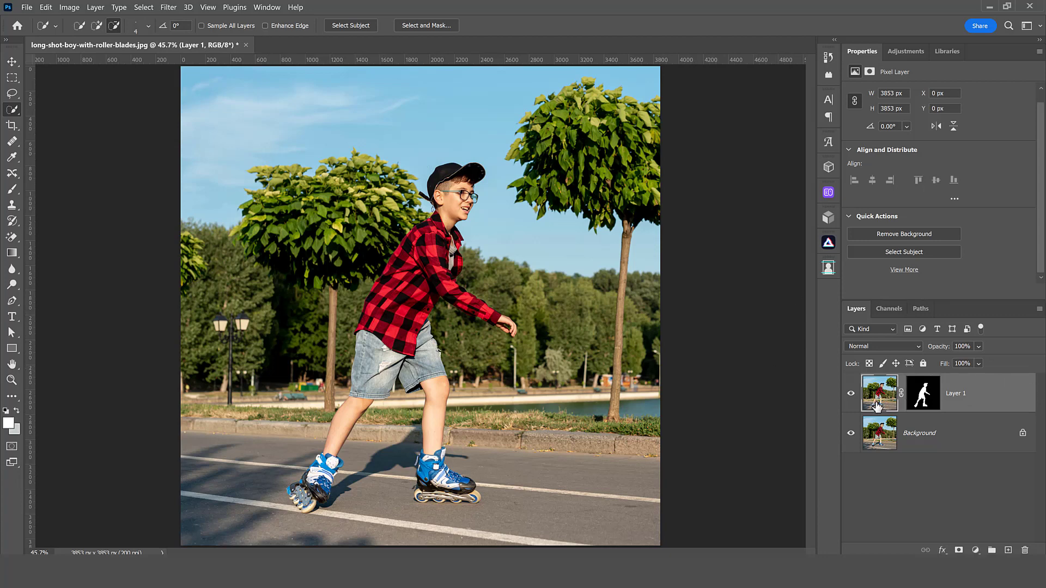
{"action": "key", "text": "ctrl+j"}
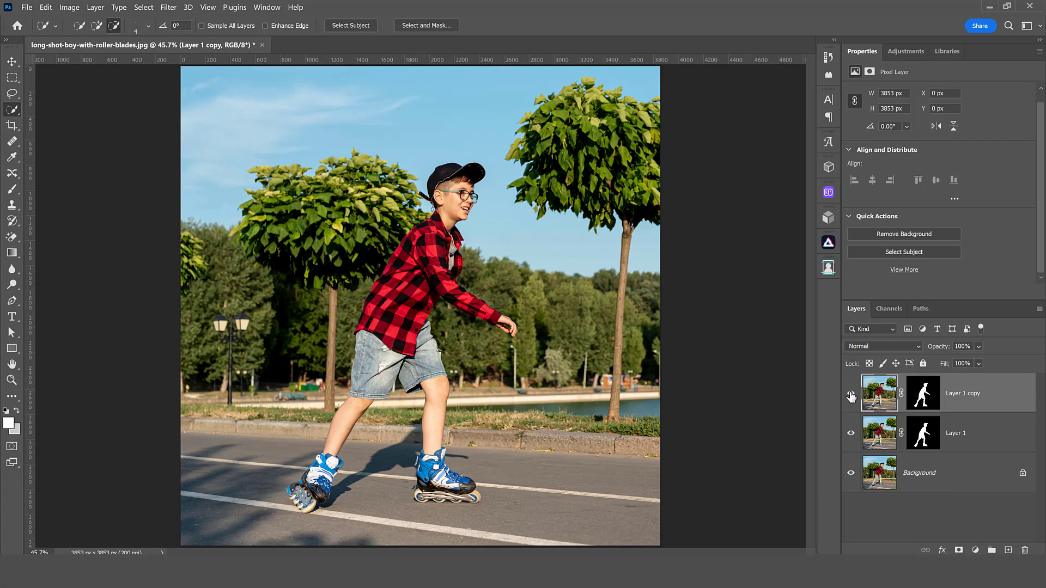
{"action": "left_click", "coordinate": [850, 480]}
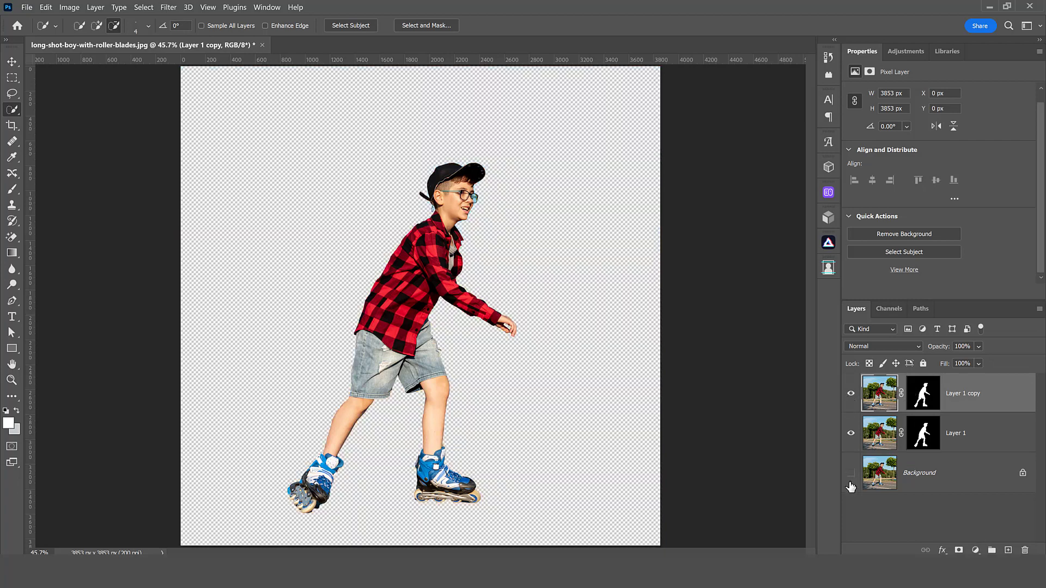
- Delete the layer mask from the lower Layer 1, and check both upper layers by hiding and showing them
{"action": "right_click", "coordinate": [921, 435]}
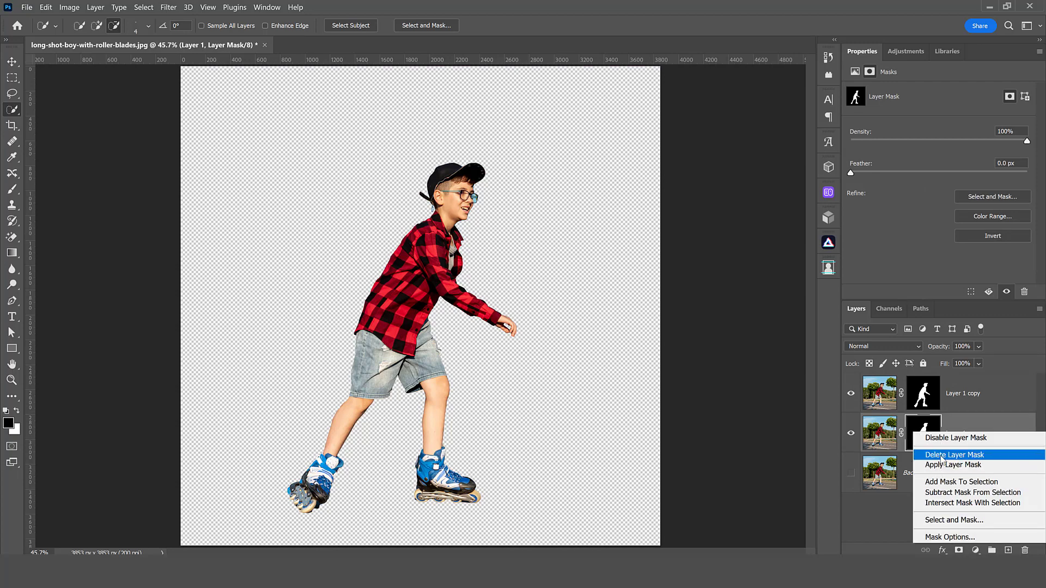
{"action": "left_click", "coordinate": [942, 455]}
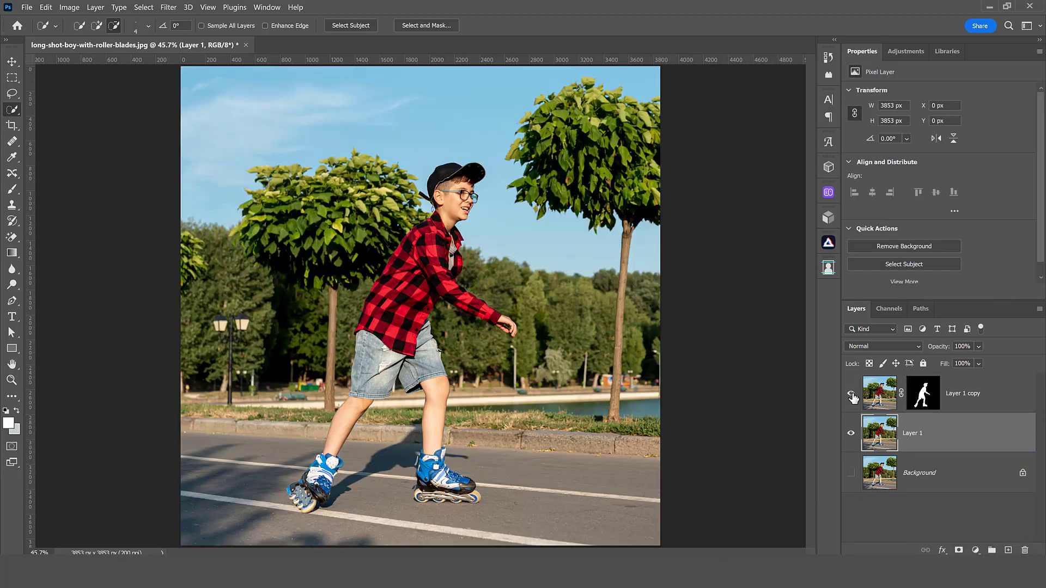
{"action": "left_click", "coordinate": [850, 433]}
{"action": "left_click", "coordinate": [850, 392]}
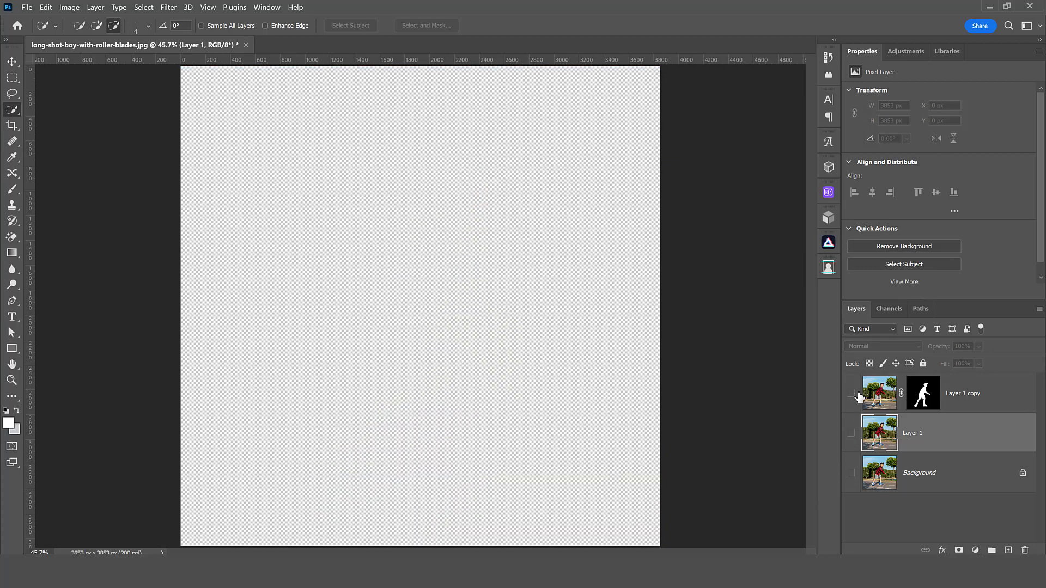
{"action": "left_click", "coordinate": [850, 393]}
{"action": "left_click", "coordinate": [851, 434]}
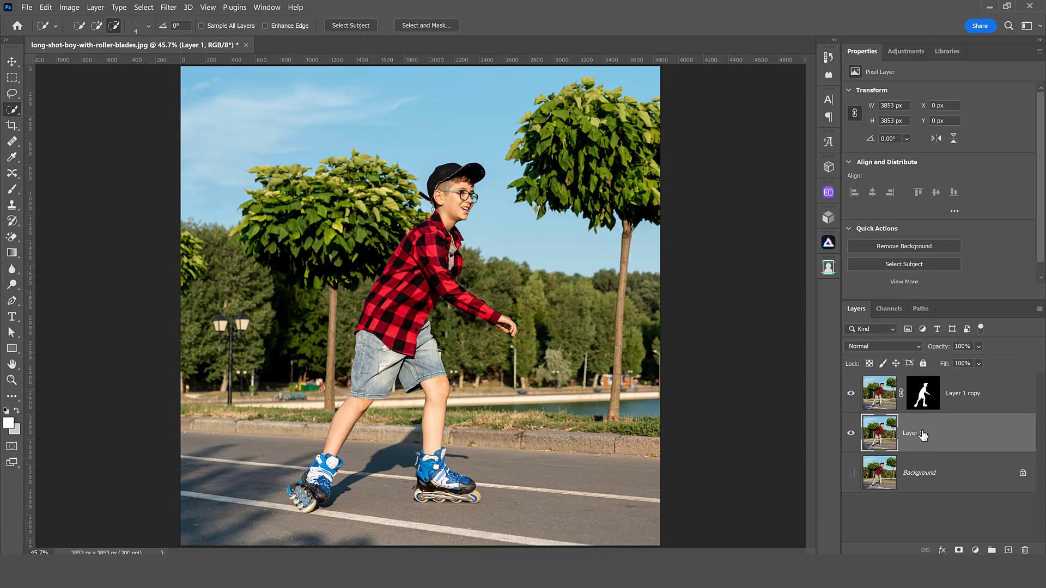
- Convert Layer 1 to a smart object and start a Tilt-Shift blur on it with Blur at 113 px
{"action": "right_click", "coordinate": [922, 434]}
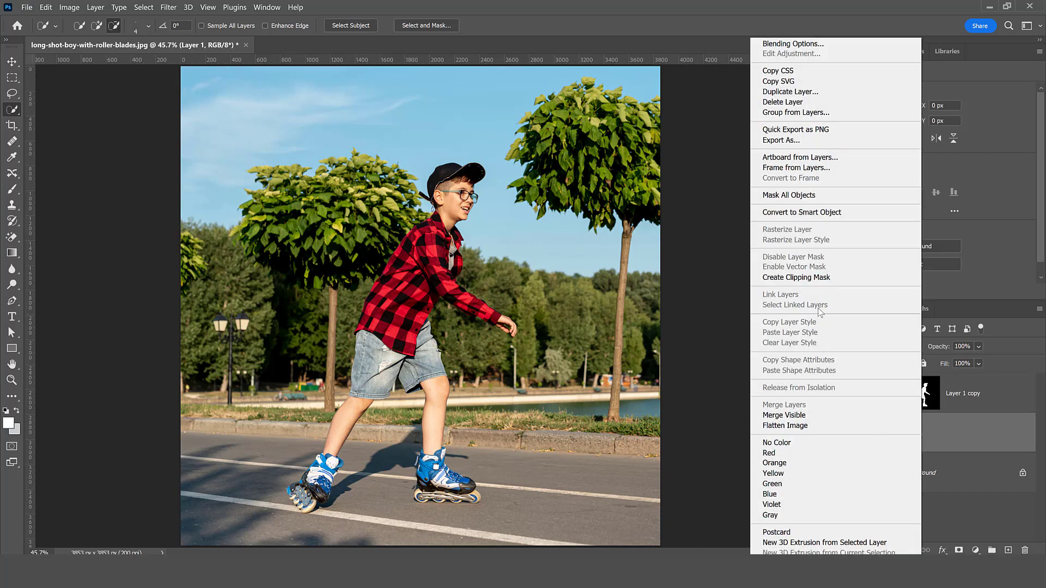
{"action": "left_click", "coordinate": [818, 210]}
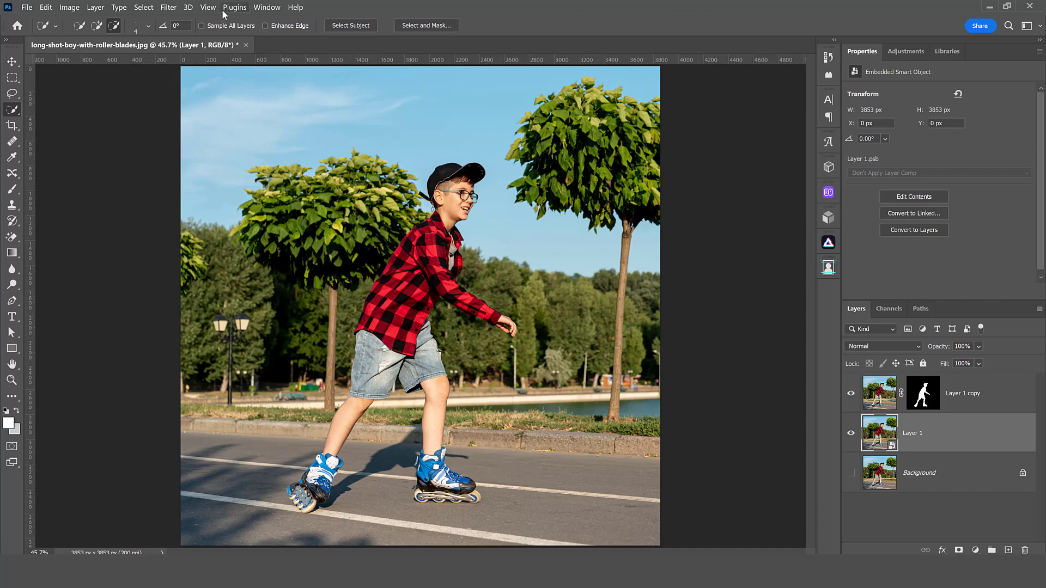
{"action": "left_click", "coordinate": [168, 7]}
{"action": "mouse_move", "coordinate": [214, 151]}
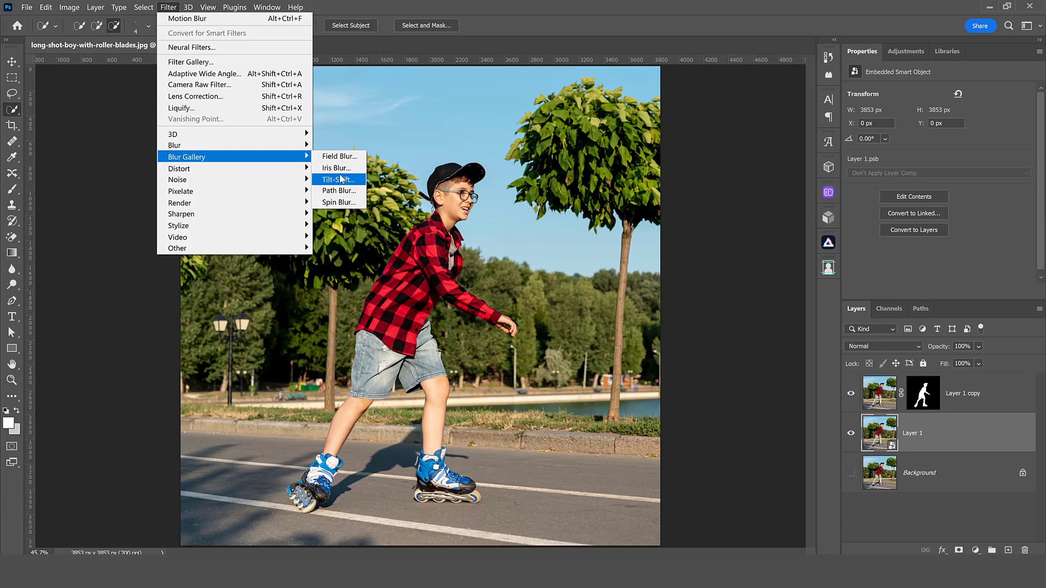
{"action": "left_click", "coordinate": [341, 181]}
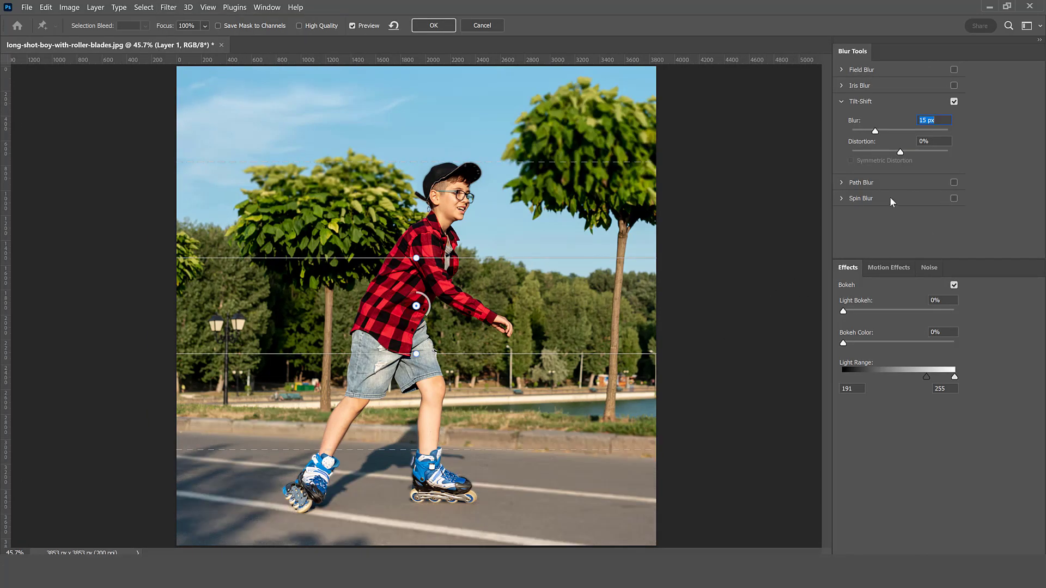
{"action": "left_click_drag", "start_coordinate": [876, 131], "coordinate": [905, 133]}
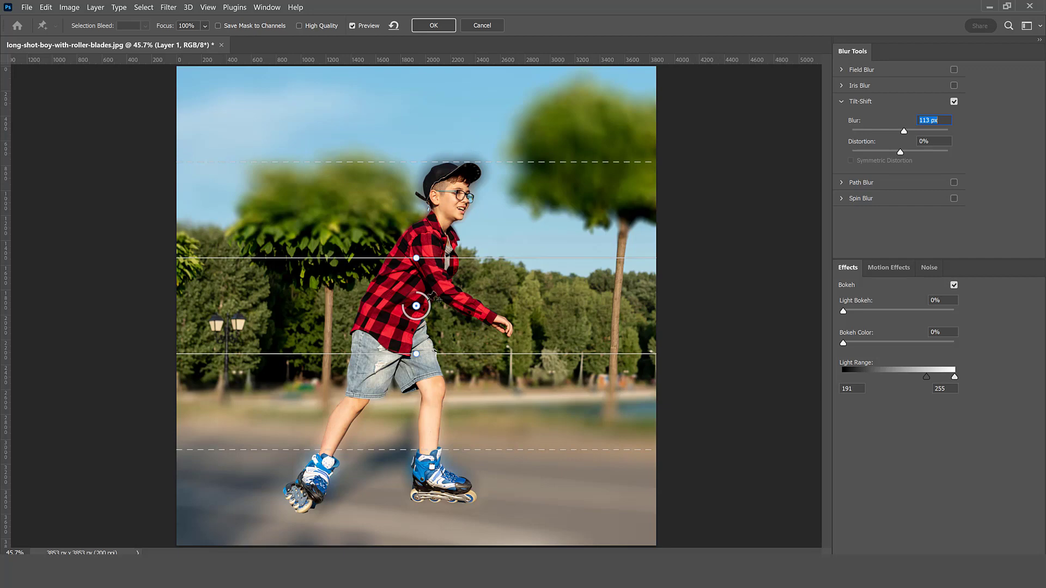
- Move the Tilt-Shift focus band down over the skates and road, and adjust its upper focus and transition lines
{"action": "left_click_drag", "start_coordinate": [395, 449], "coordinate": [396, 501]}
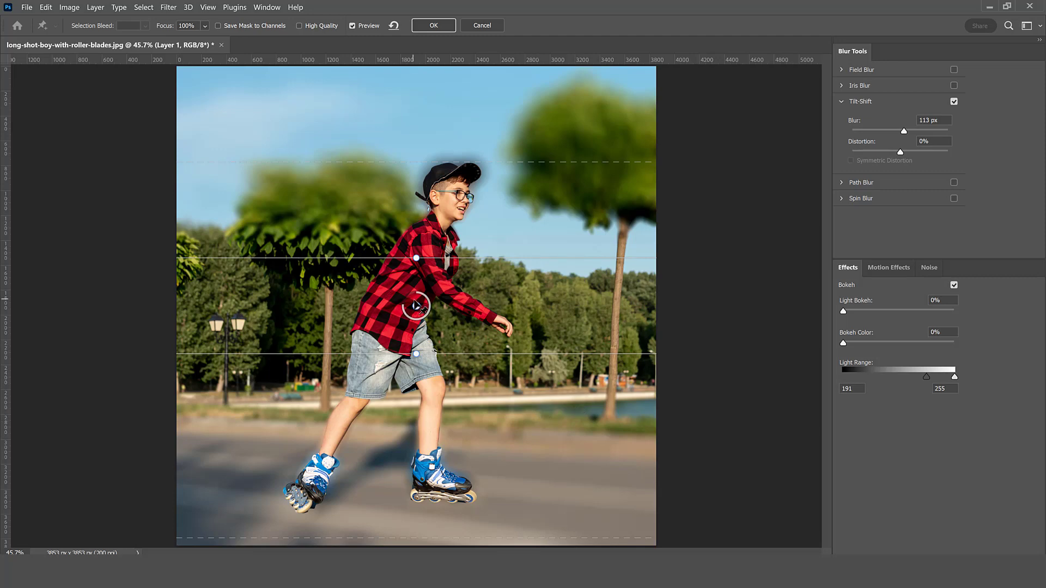
{"action": "left_click_drag", "start_coordinate": [421, 313], "coordinate": [425, 463]}
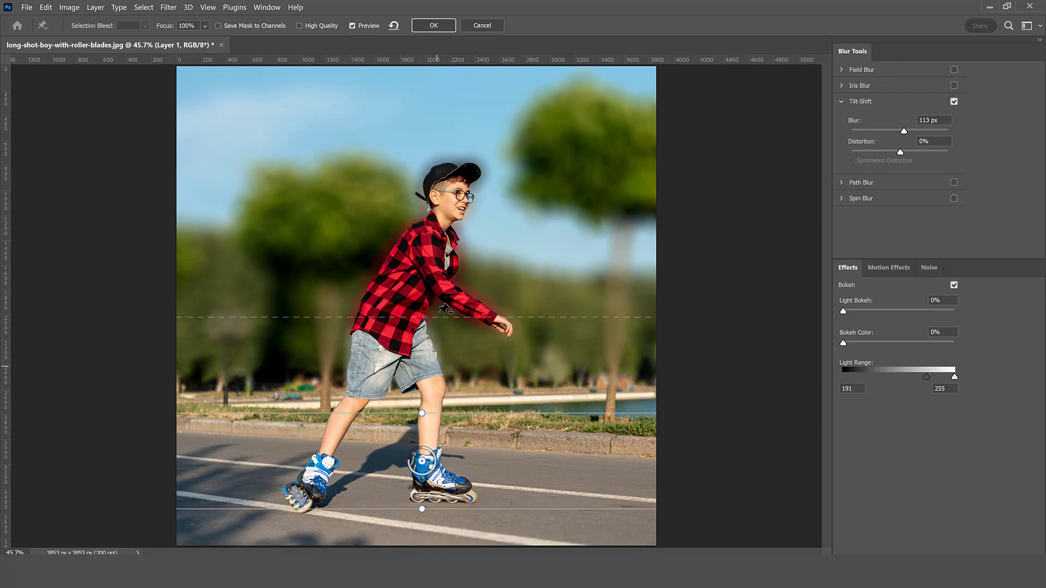
{"action": "left_click_drag", "start_coordinate": [429, 314], "coordinate": [431, 289]}
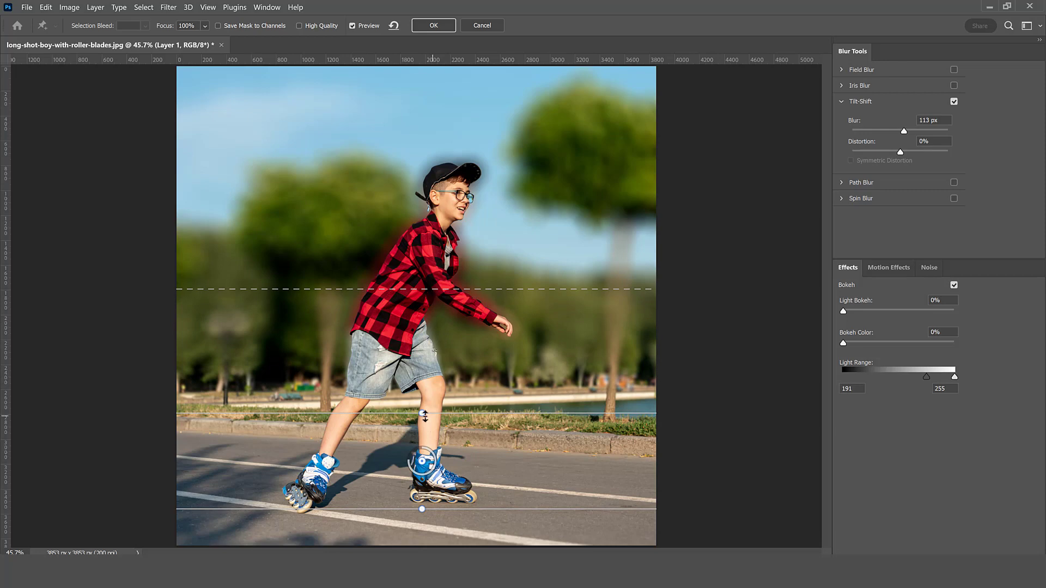
{"action": "left_click_drag", "start_coordinate": [438, 413], "coordinate": [434, 442]}
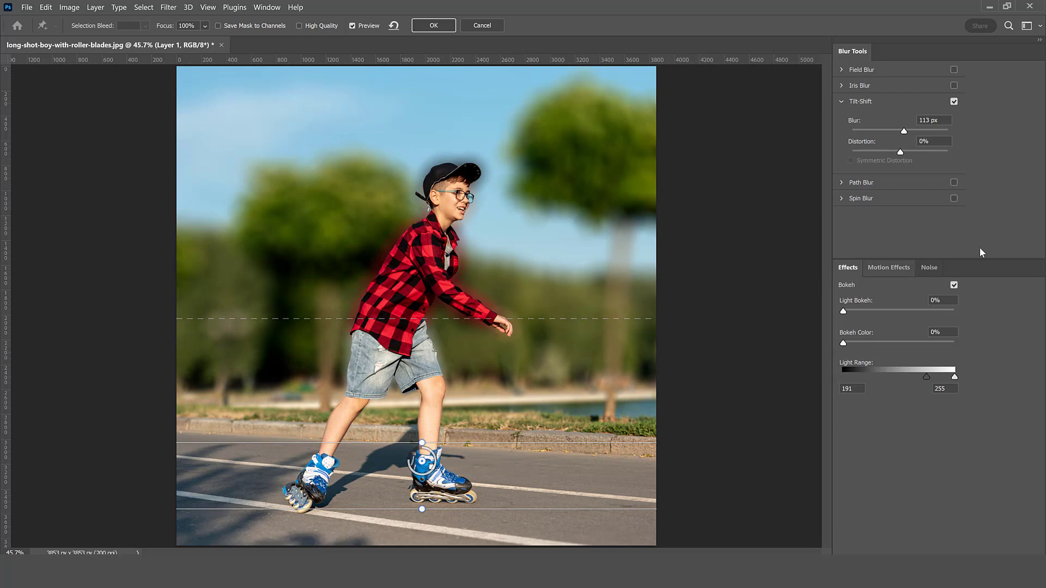
- Set the Tilt-Shift blur to 55 px and apply it to Layer 1
{"action": "left_click", "coordinate": [938, 118]}
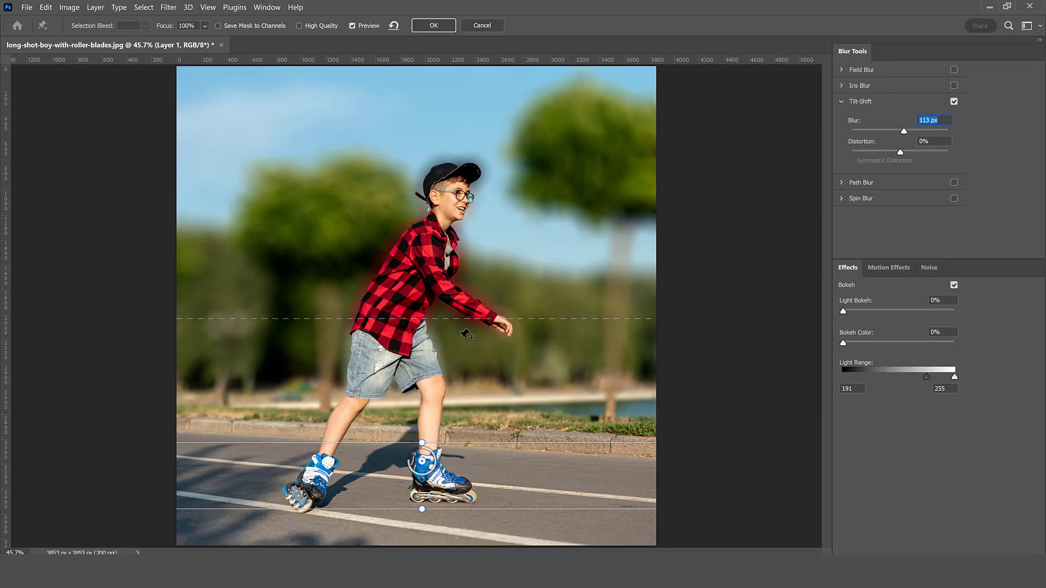
{"action": "type", "text": "45"}
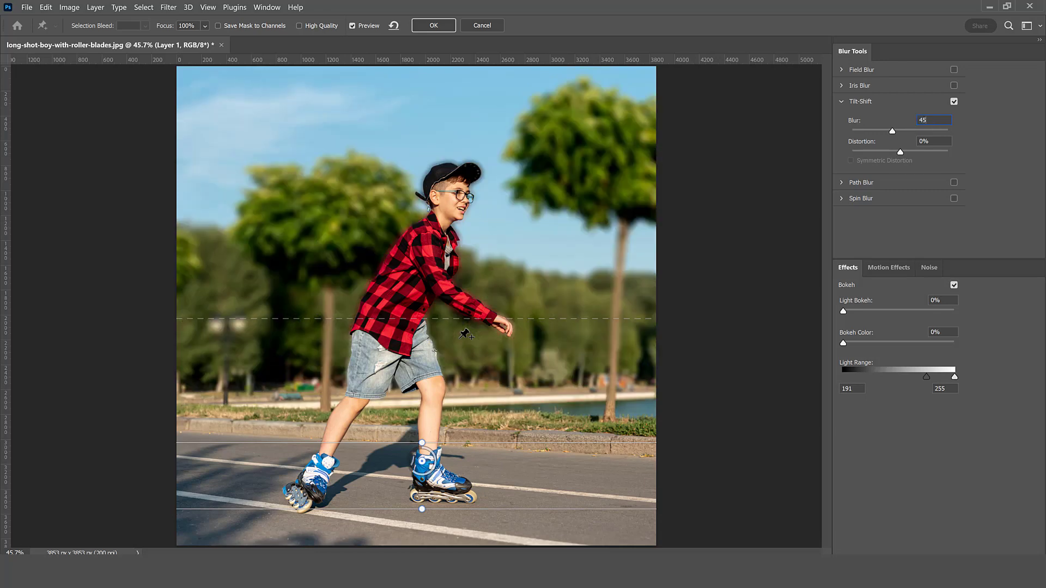
{"action": "key", "text": "BackSpace"}
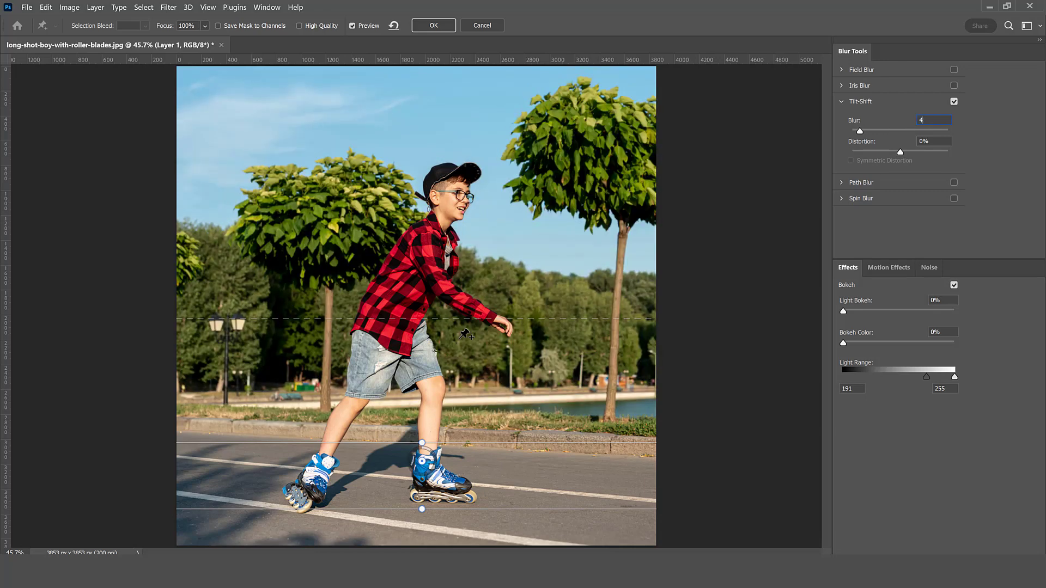
{"action": "type", "text": "55"}
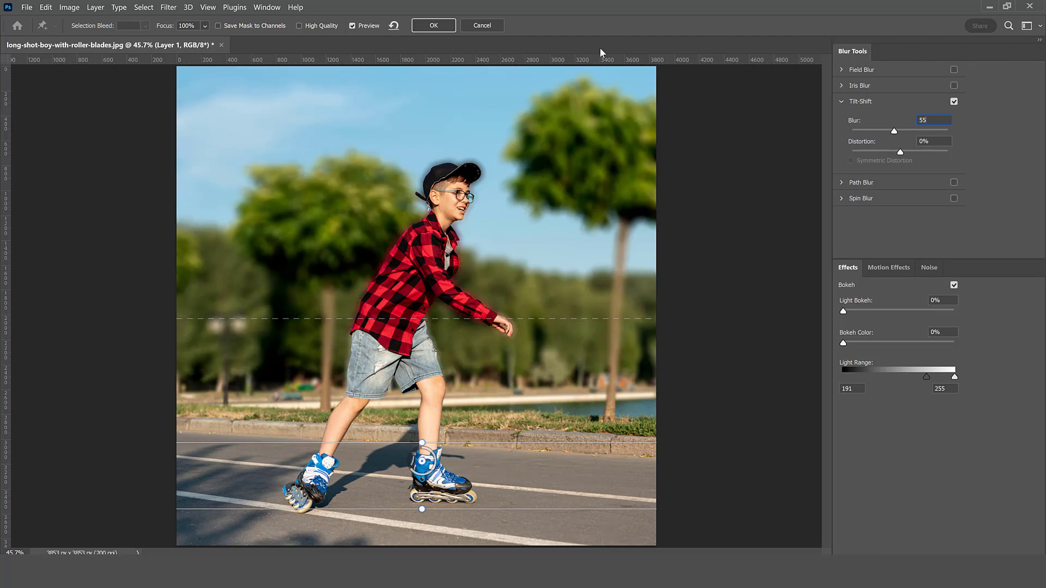
{"action": "left_click", "coordinate": [433, 25]}
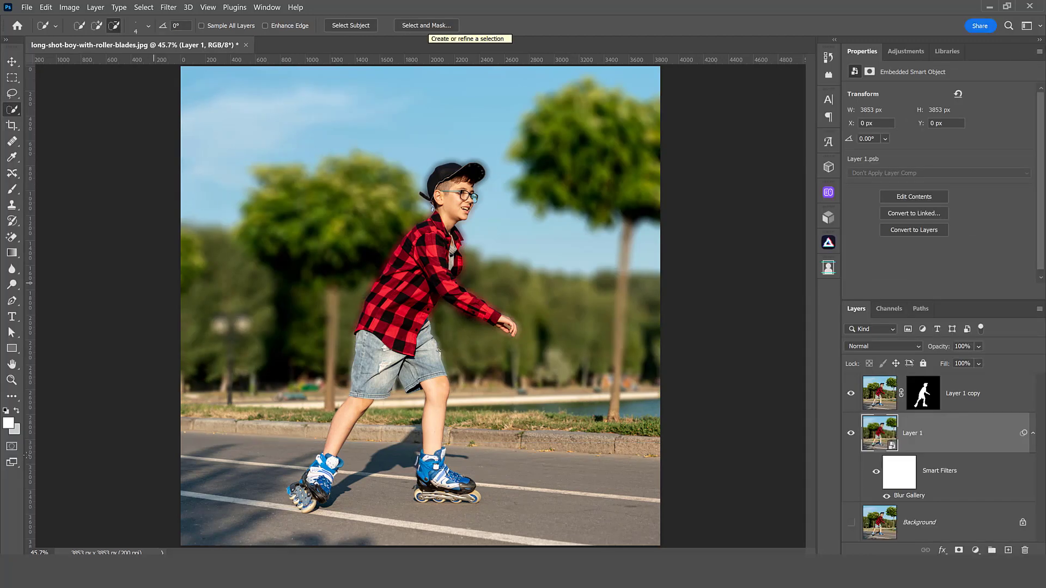
- Examine the boy's outline against the blurred background around the sleeve, hand, face, shoulder and shirt
{"action": "left_click", "coordinate": [16, 380]}
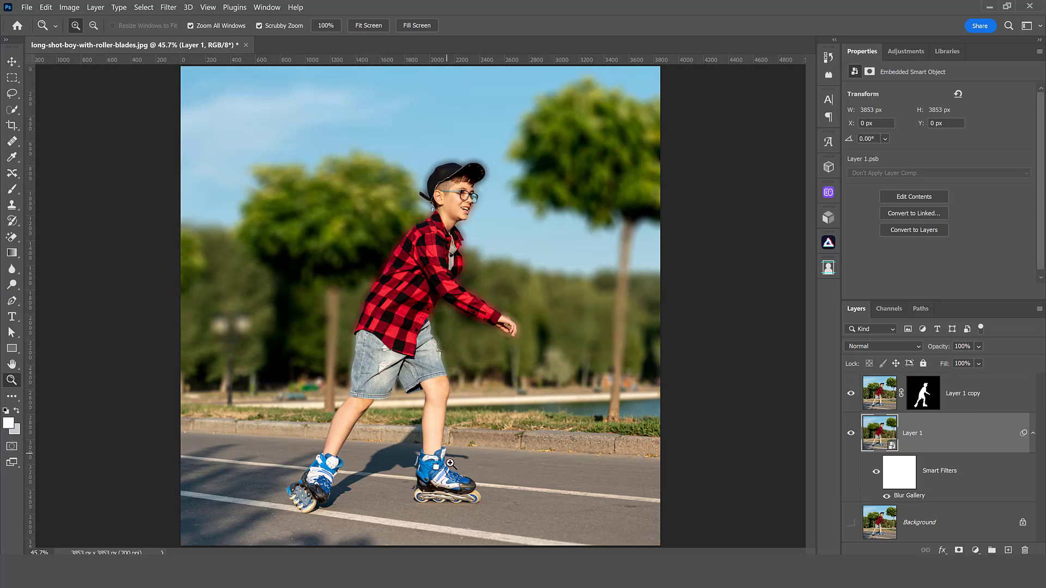
{"action": "left_click", "coordinate": [517, 332]}
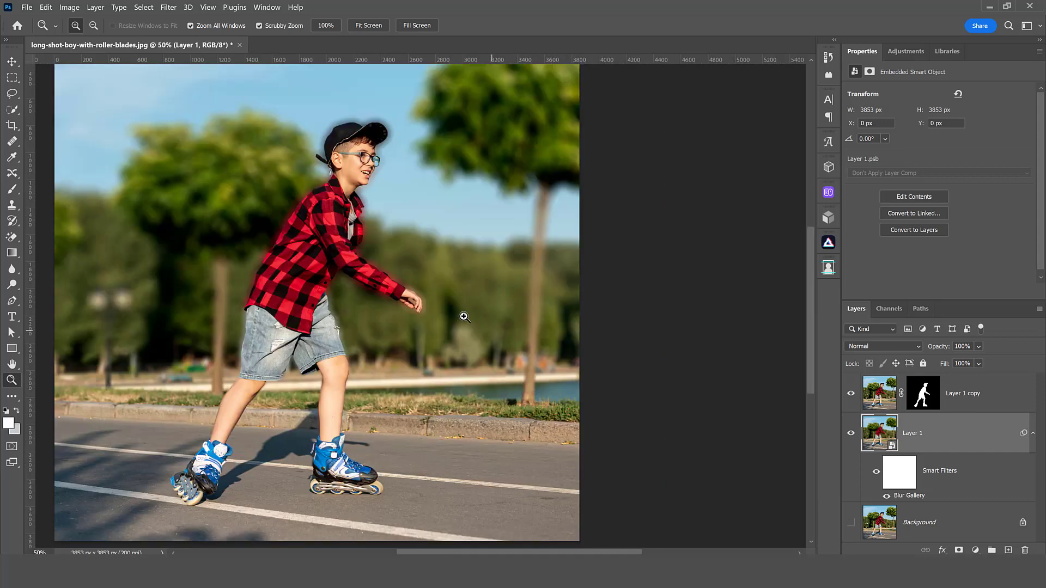
{"action": "left_click", "coordinate": [354, 262]}
{"action": "left_click", "coordinate": [355, 262]}
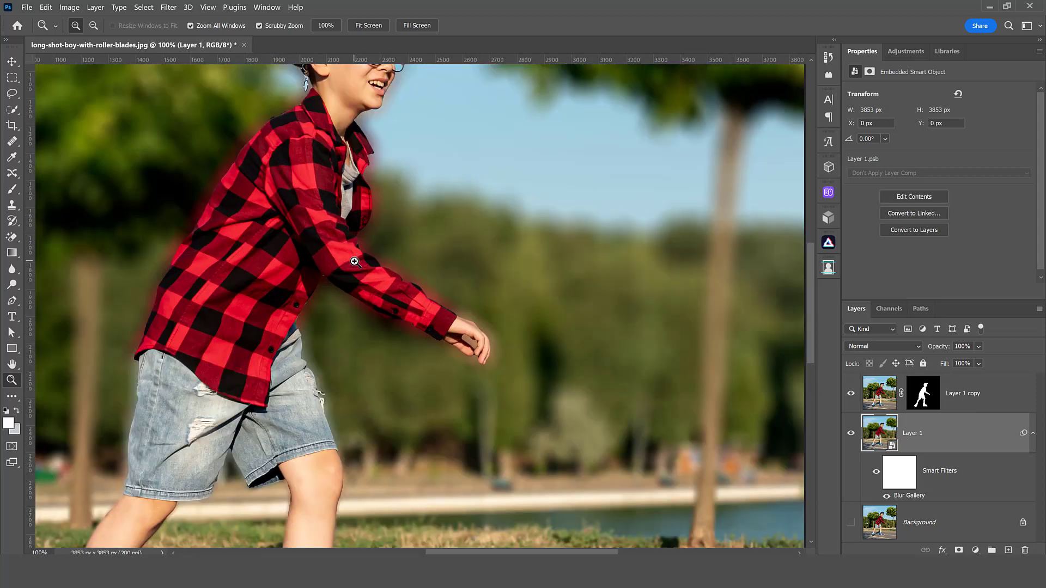
{"action": "left_click", "coordinate": [354, 262]}
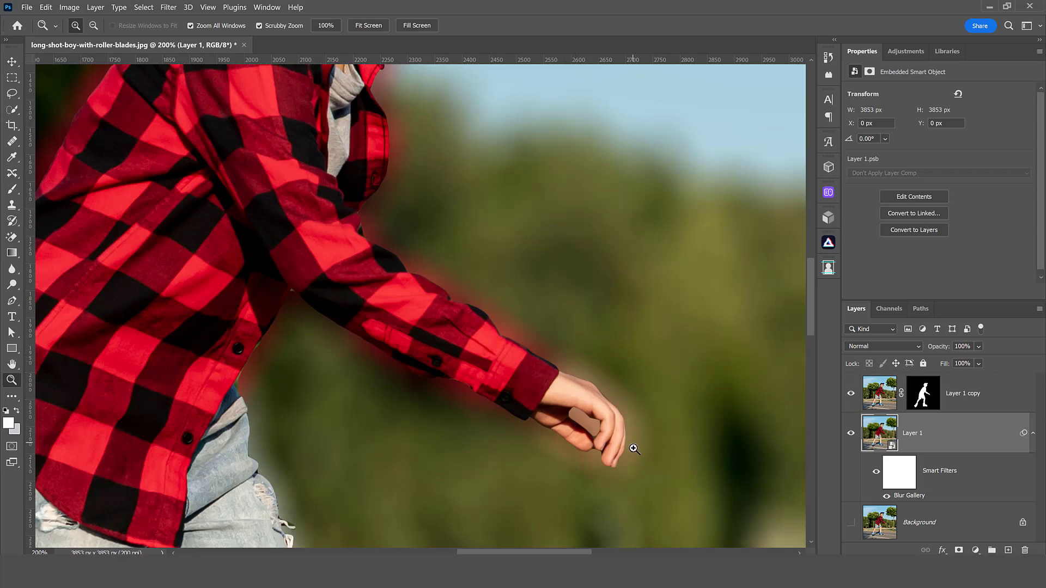
{"action": "scroll", "coordinate": [369, 252], "scroll_direction": "up", "scroll_amount": 1}
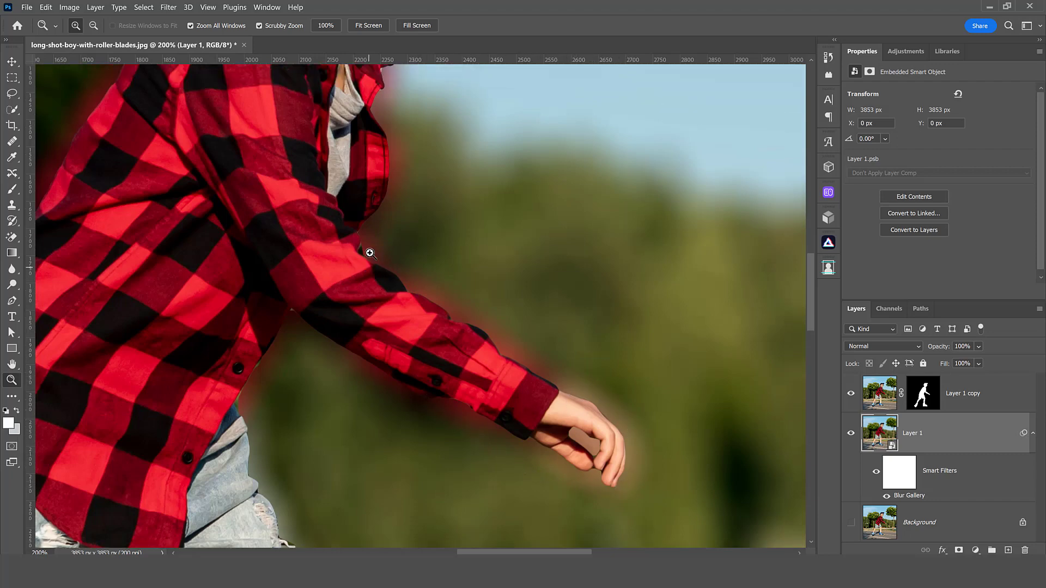
{"action": "scroll", "coordinate": [370, 252], "scroll_direction": "up", "scroll_amount": 10}
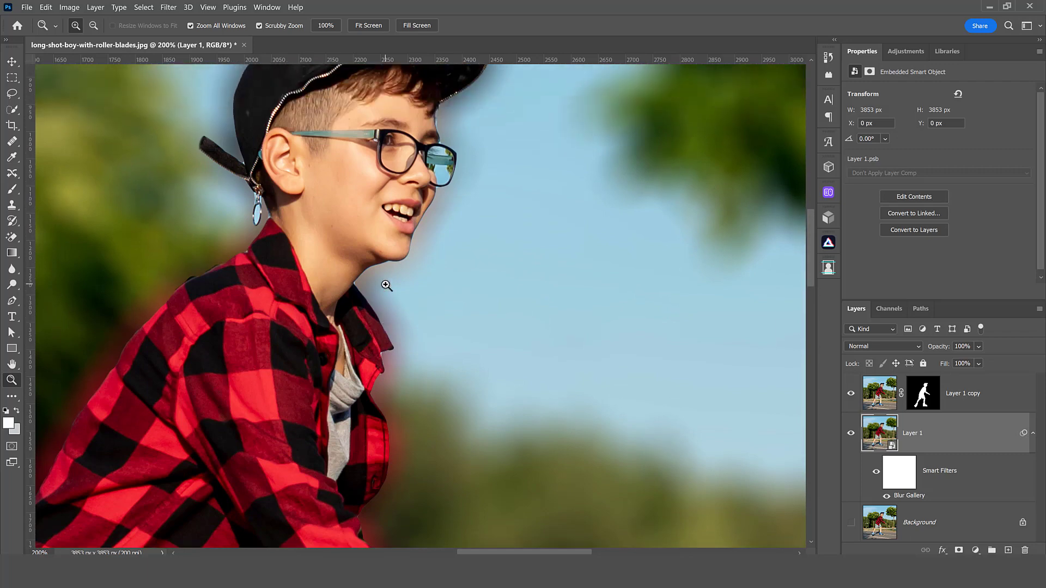
{"action": "scroll", "coordinate": [386, 285], "scroll_direction": "up", "scroll_amount": 4}
{"action": "scroll", "coordinate": [395, 316], "scroll_direction": "down", "scroll_amount": 6}
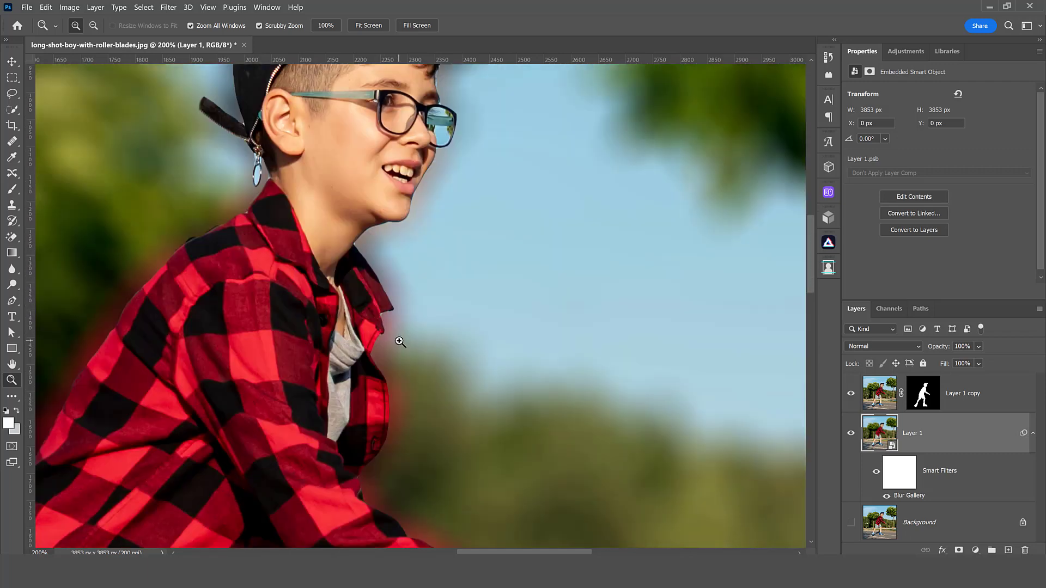
{"action": "left_click_drag", "start_coordinate": [508, 553], "coordinate": [462, 553]}
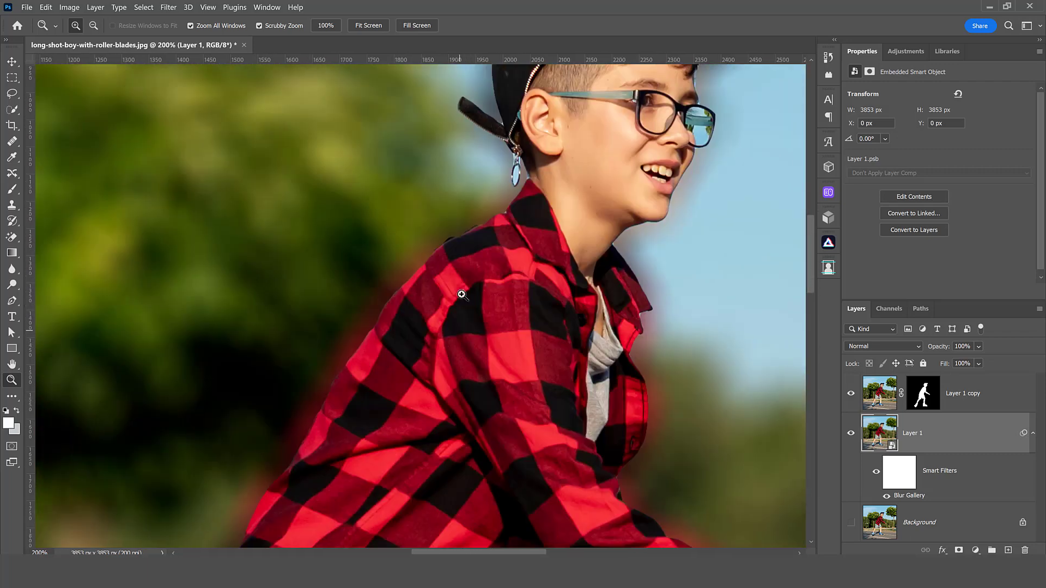
{"action": "scroll", "coordinate": [347, 404], "scroll_direction": "down", "scroll_amount": 8}
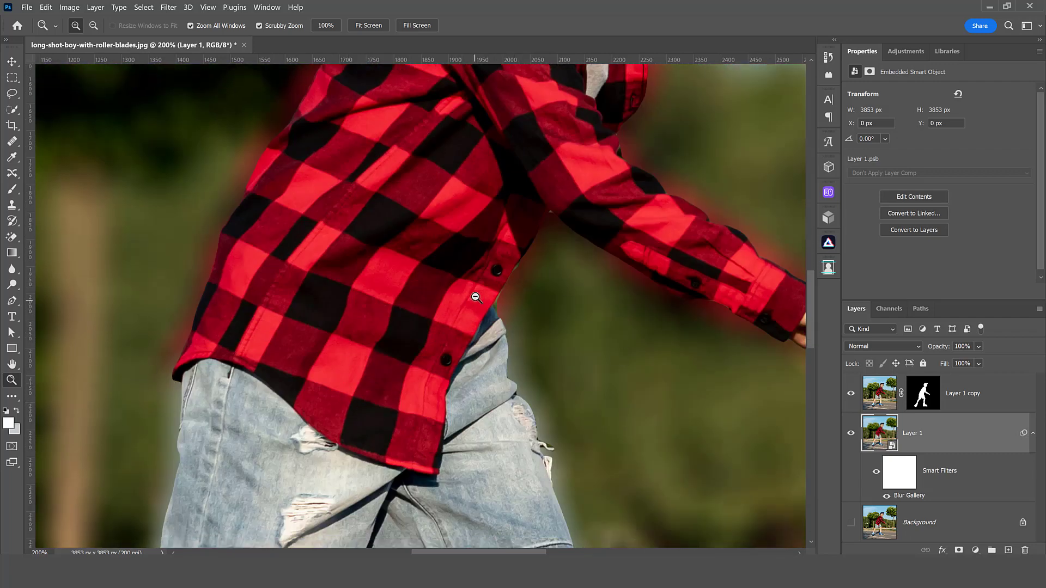
{"action": "scroll", "coordinate": [474, 297], "scroll_direction": "down", "scroll_amount": 8}
{"action": "scroll", "coordinate": [475, 297], "scroll_direction": "down", "scroll_amount": 5}
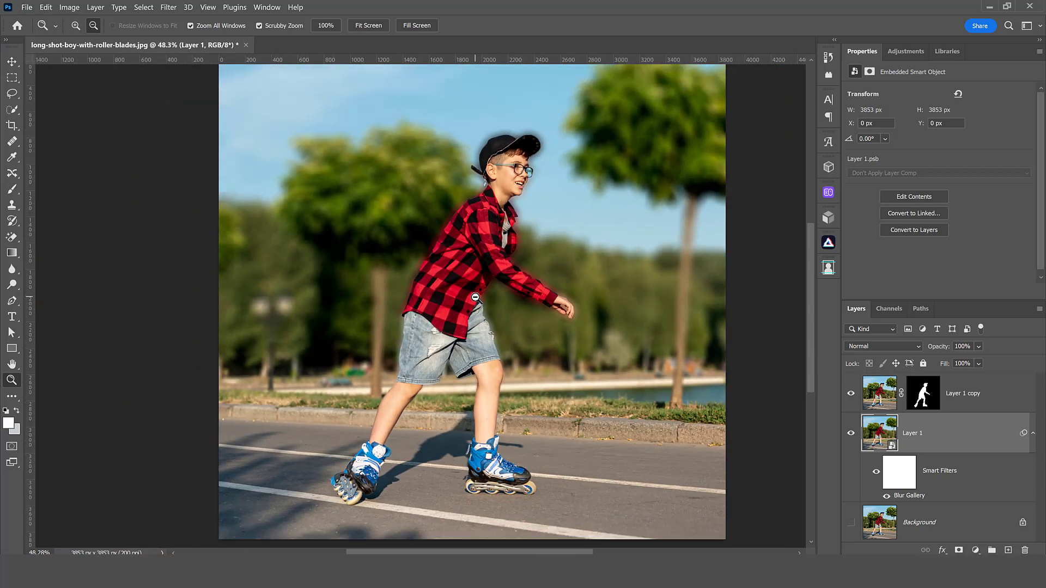
- Copy the masked Layer 1 copy containing the cut-out boy
{"action": "left_click", "coordinate": [878, 395]}
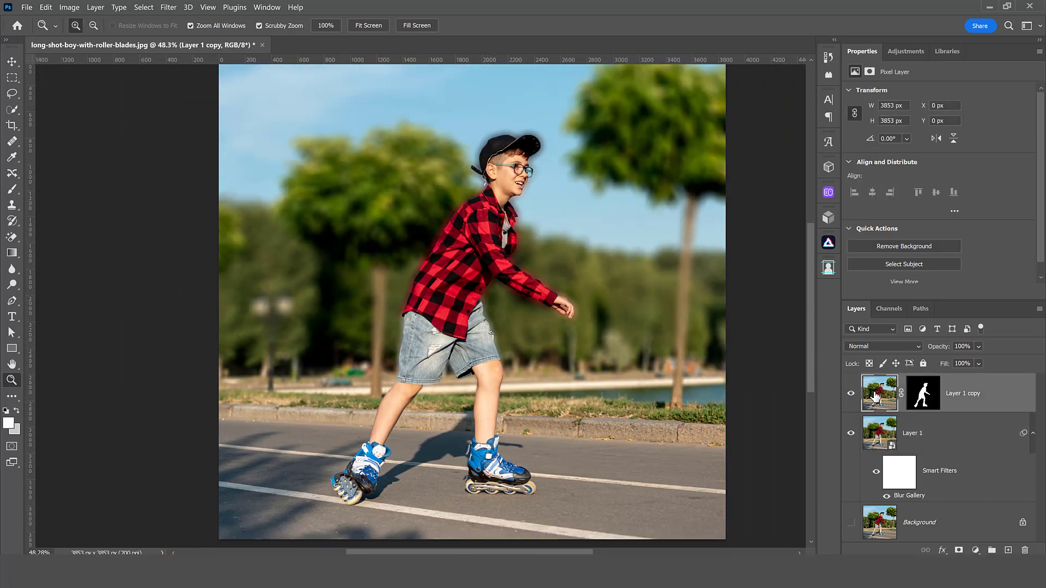
{"action": "left_click", "coordinate": [46, 8]}
{"action": "left_click", "coordinate": [61, 82]}
- Open the contents of the Layer 1 smart object and paste the copied masked layer in place there
{"action": "left_click", "coordinate": [920, 436]}
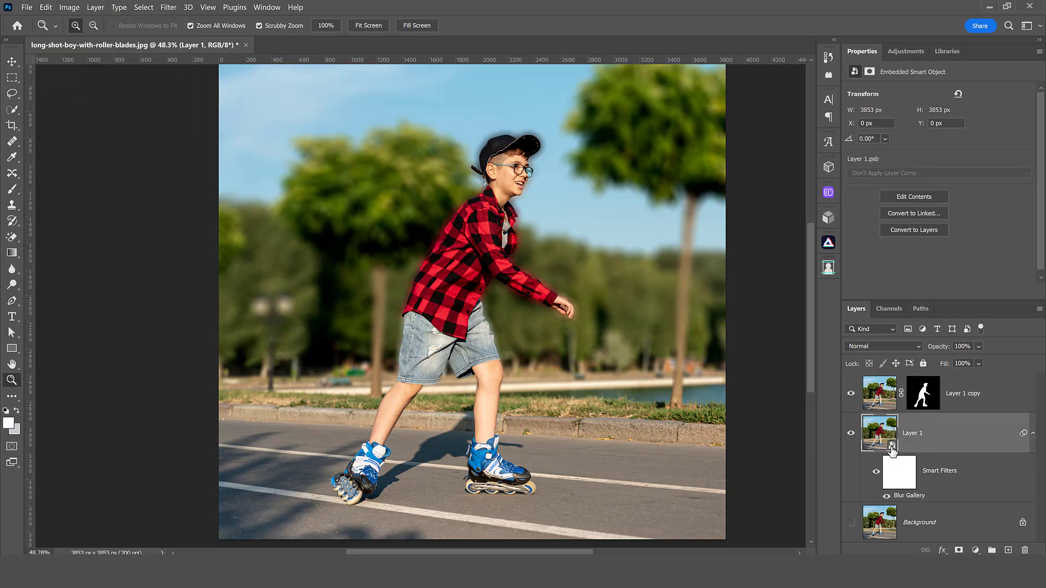
{"action": "double_click", "coordinate": [891, 448]}
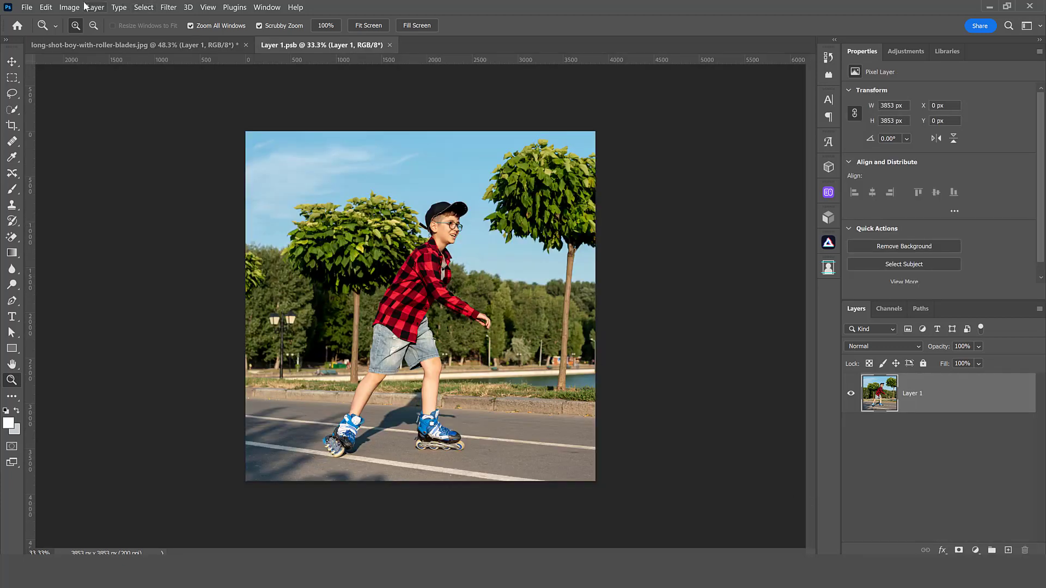
{"action": "left_click", "coordinate": [46, 7]}
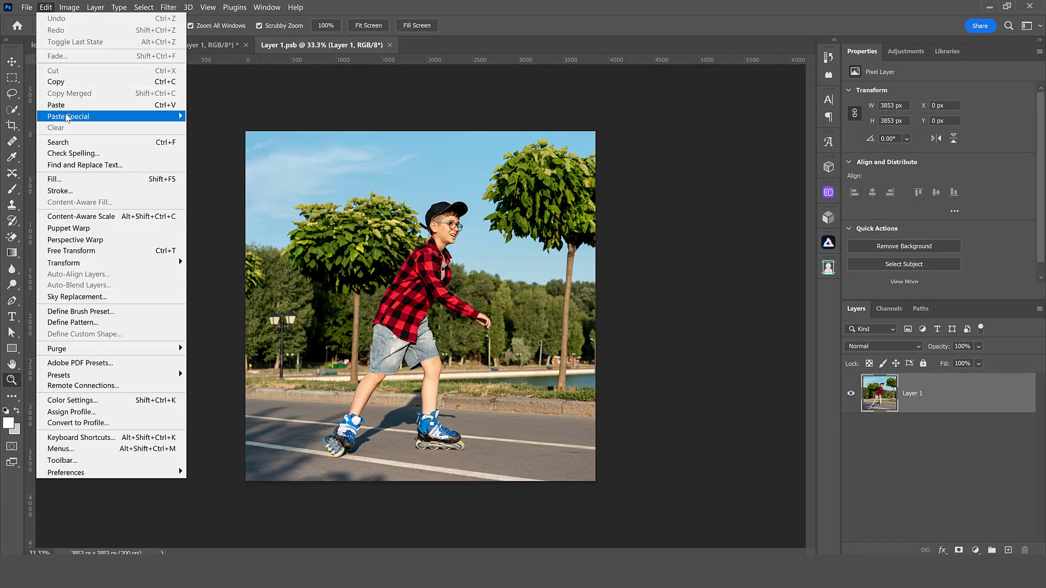
{"action": "mouse_move", "coordinate": [92, 118]}
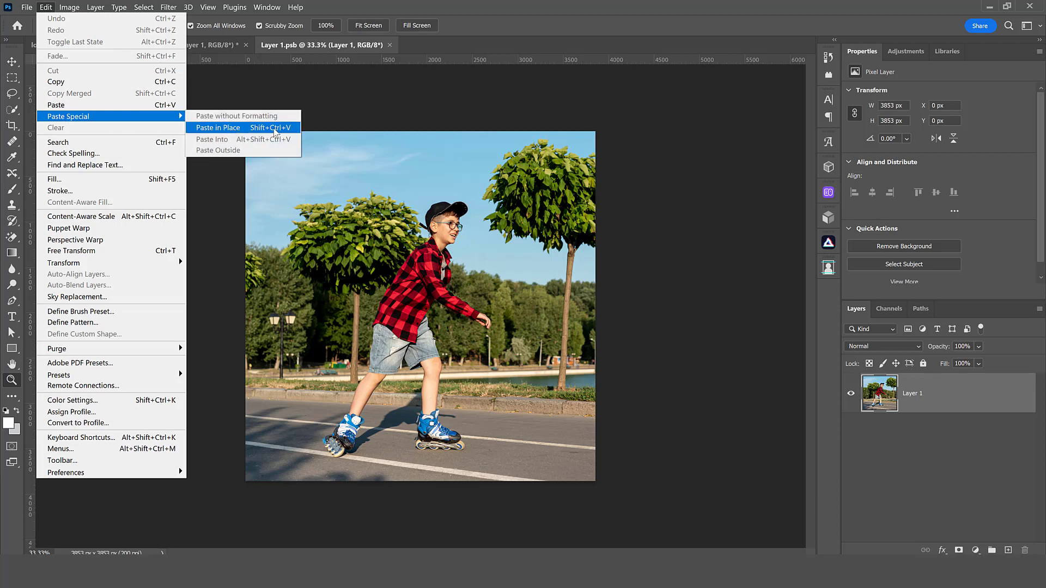
{"action": "left_click", "coordinate": [218, 128]}
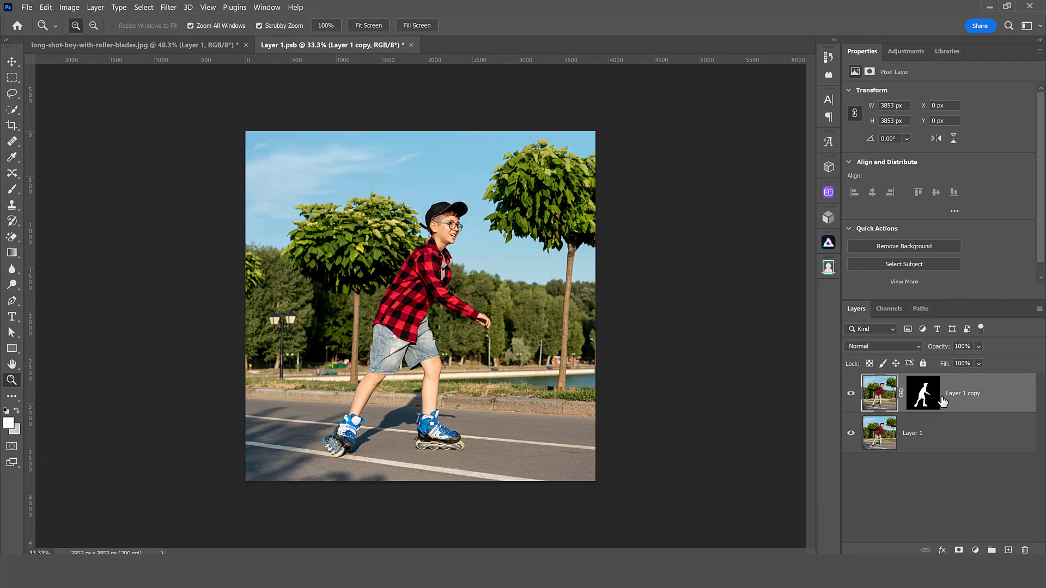
- Load the boy's layer mask as a selection and delete the mask from Layer 1 copy, keeping the layer visible
{"action": "left_click", "coordinate": [925, 403], "text": "ctrl"}
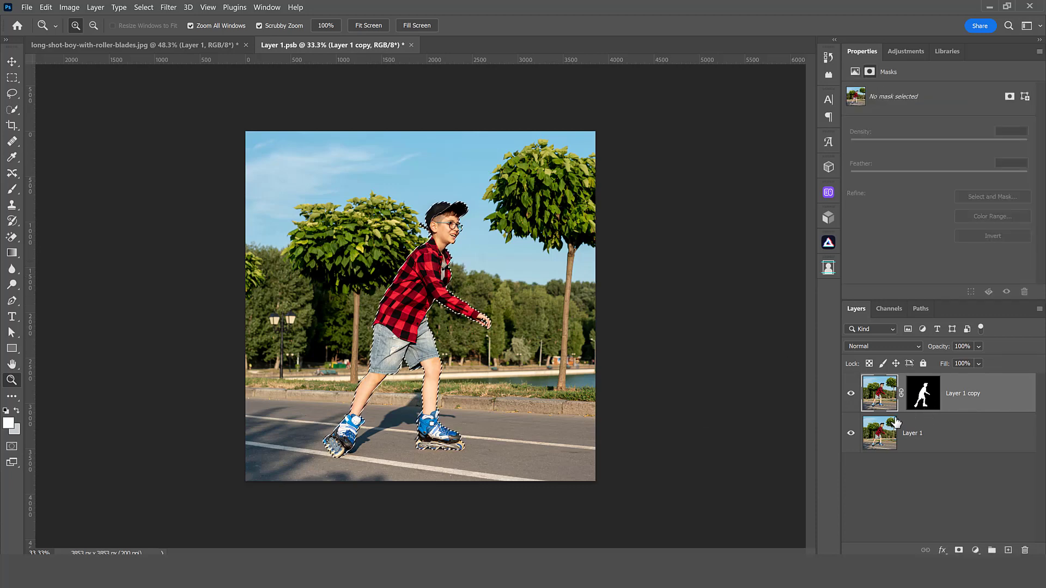
{"action": "left_click", "coordinate": [851, 393]}
{"action": "left_click", "coordinate": [920, 402]}
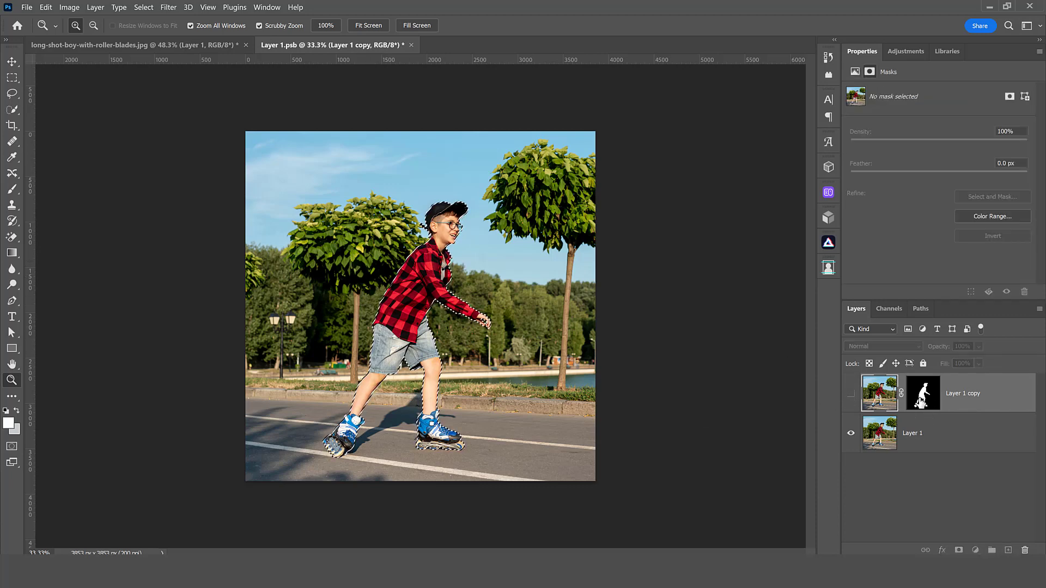
{"action": "right_click", "coordinate": [921, 402]}
{"action": "left_click", "coordinate": [957, 419]}
{"action": "left_click", "coordinate": [850, 393]}
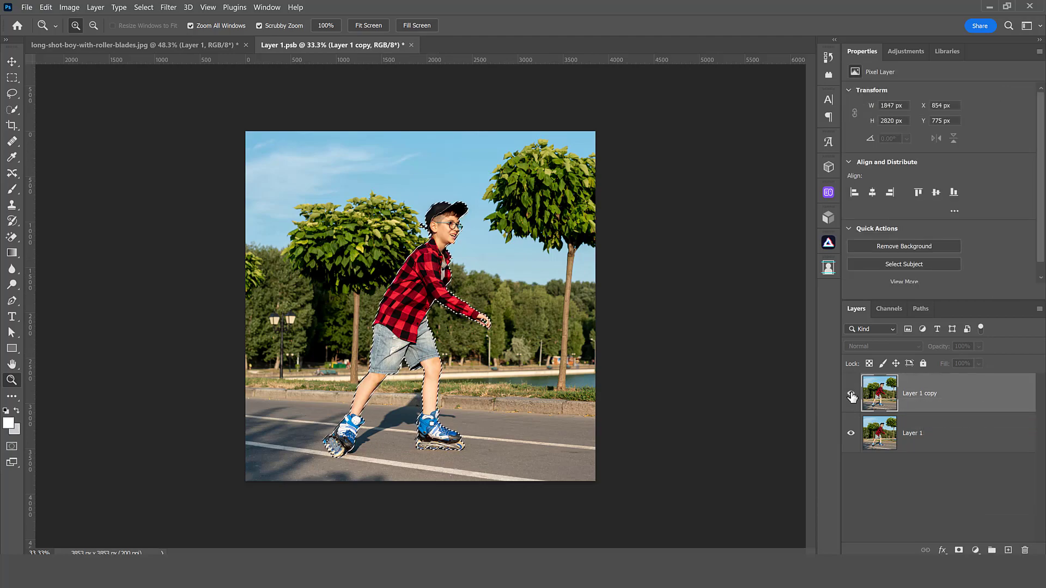
- Expand the selection around the boy by 10 pixels
{"action": "left_click_drag", "start_coordinate": [431, 266], "coordinate": [479, 220]}
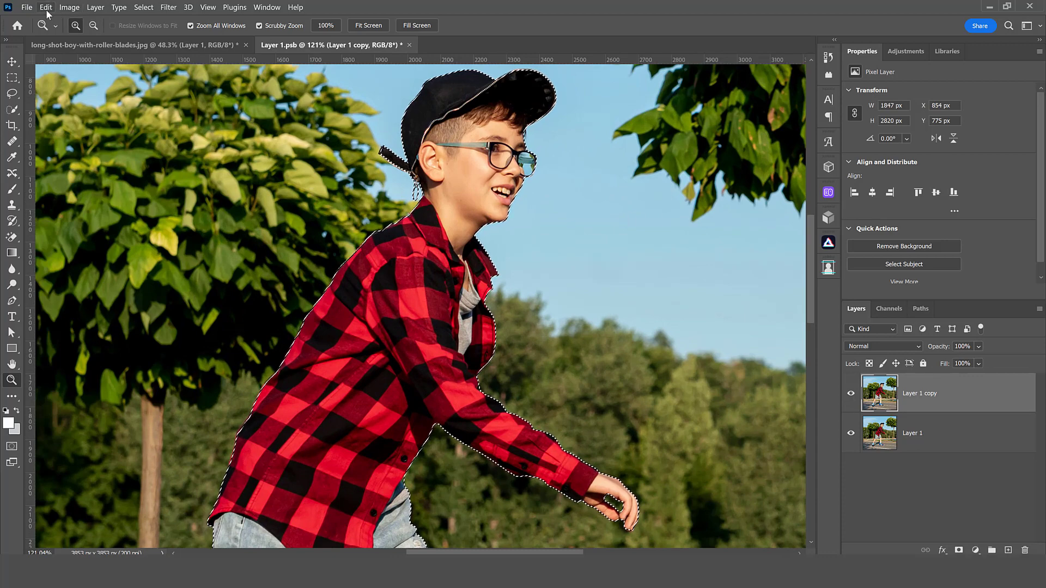
{"action": "left_click", "coordinate": [144, 8]}
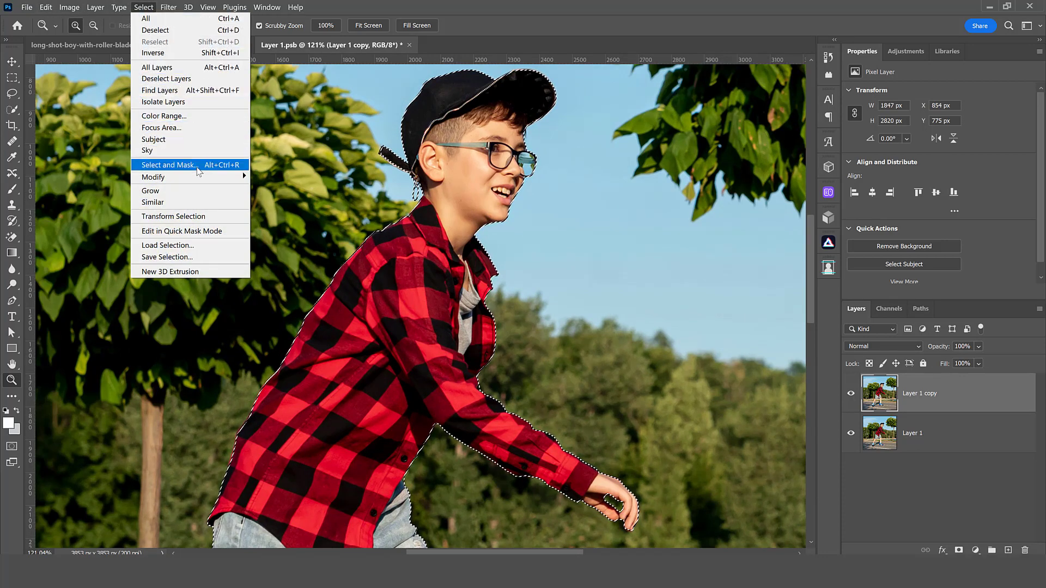
{"action": "mouse_move", "coordinate": [200, 182]}
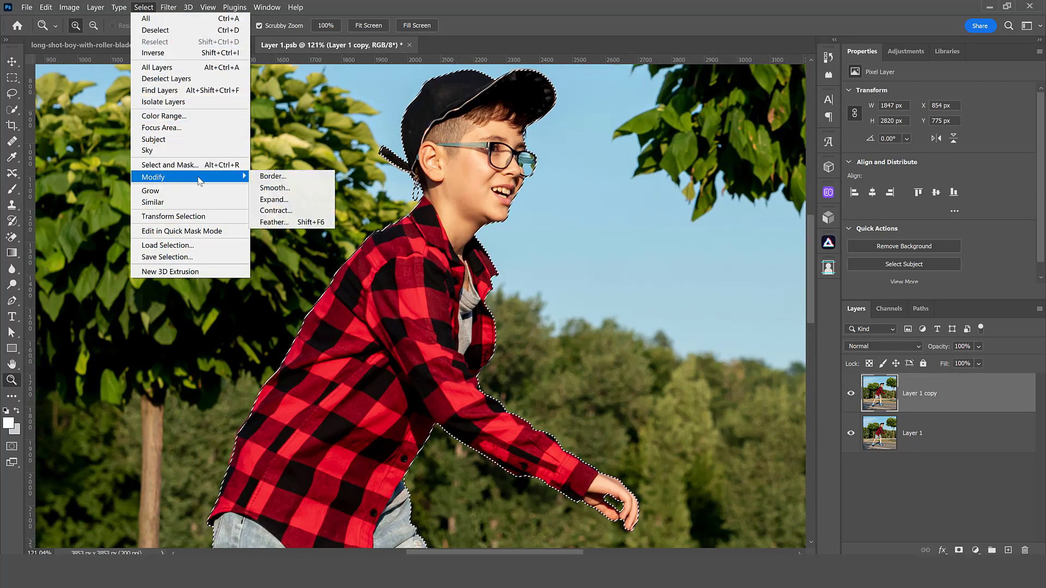
{"action": "left_click", "coordinate": [282, 201]}
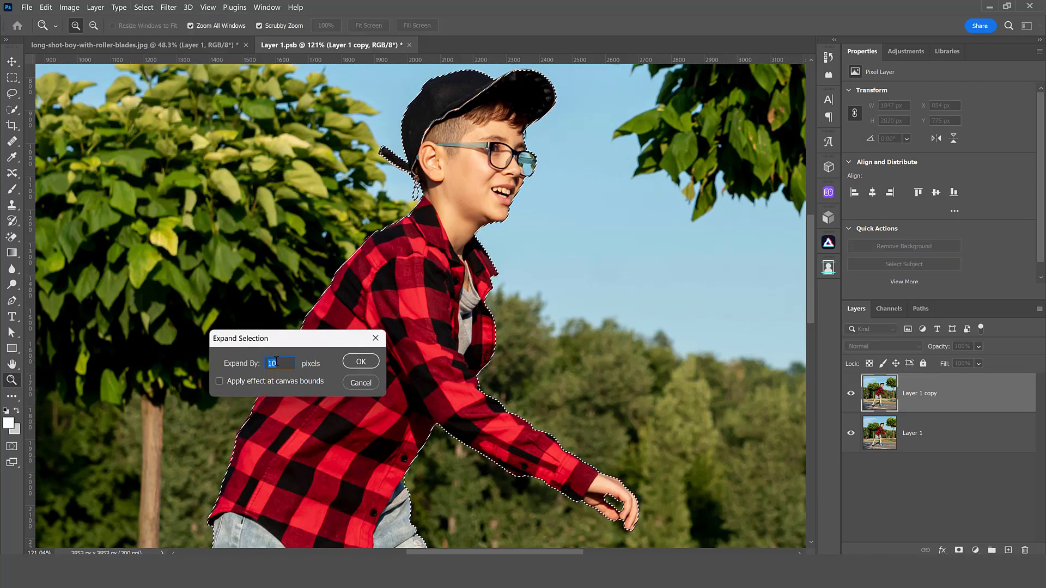
{"action": "left_click", "coordinate": [362, 365]}
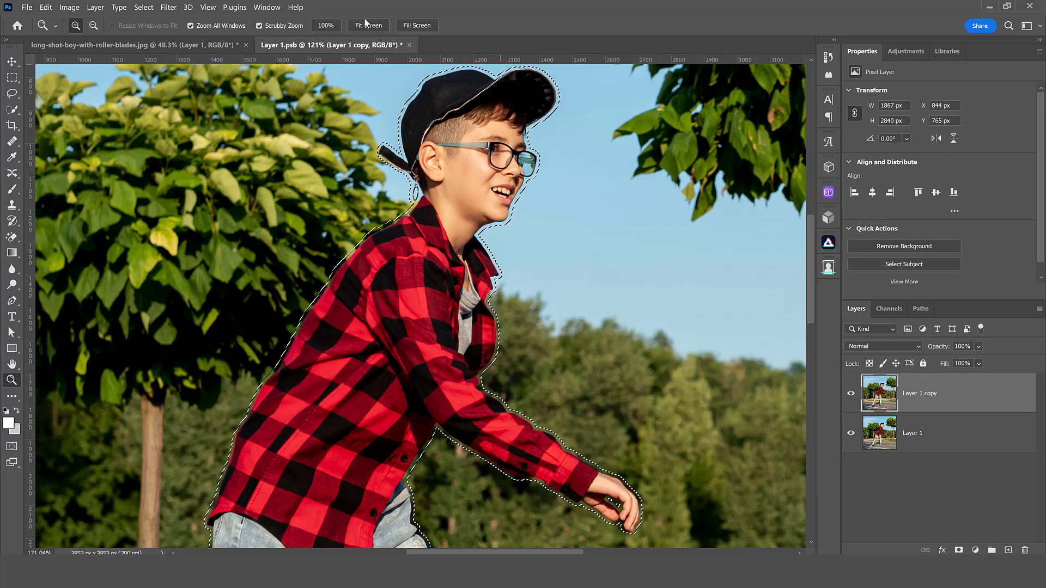
- Remove the boy from Layer 1 copy with Content-Aware Fill output to the current layer, and clear the selection
{"action": "scroll", "coordinate": [431, 261], "scroll_direction": "down", "scroll_amount": 6}
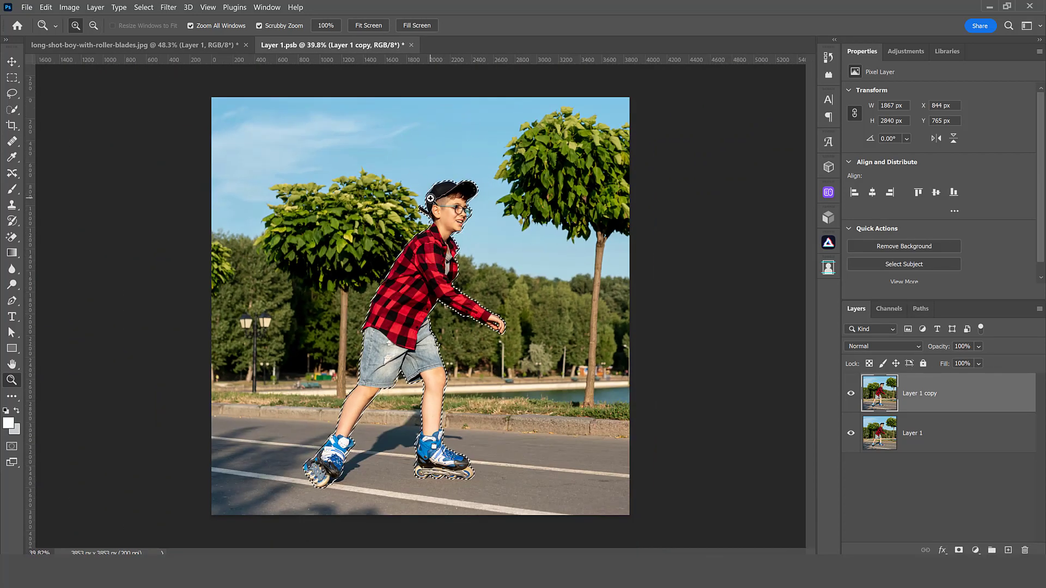
{"action": "left_click", "coordinate": [7, 80]}
{"action": "left_click", "coordinate": [82, 77]}
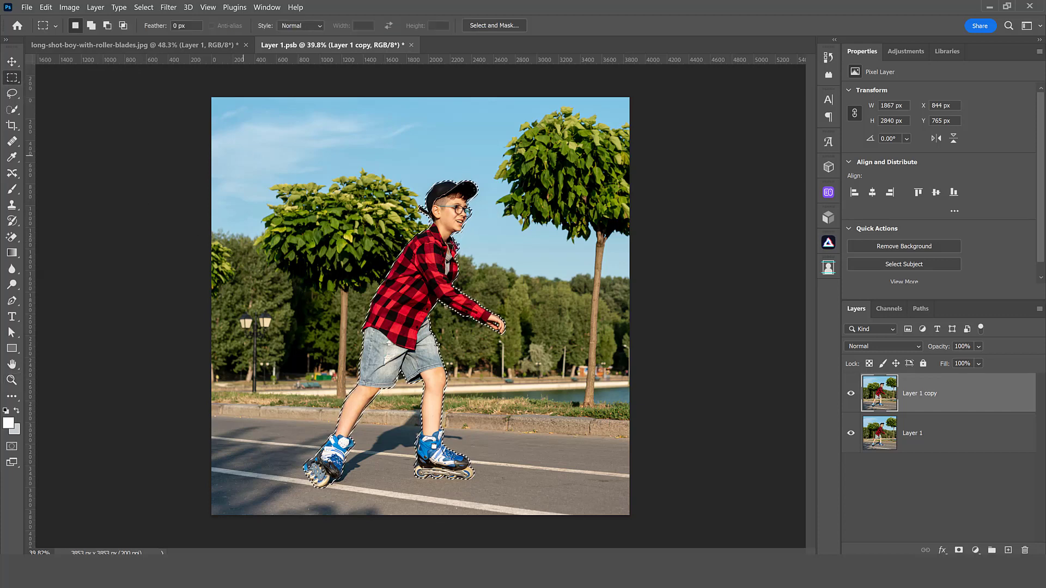
{"action": "right_click", "coordinate": [445, 238]}
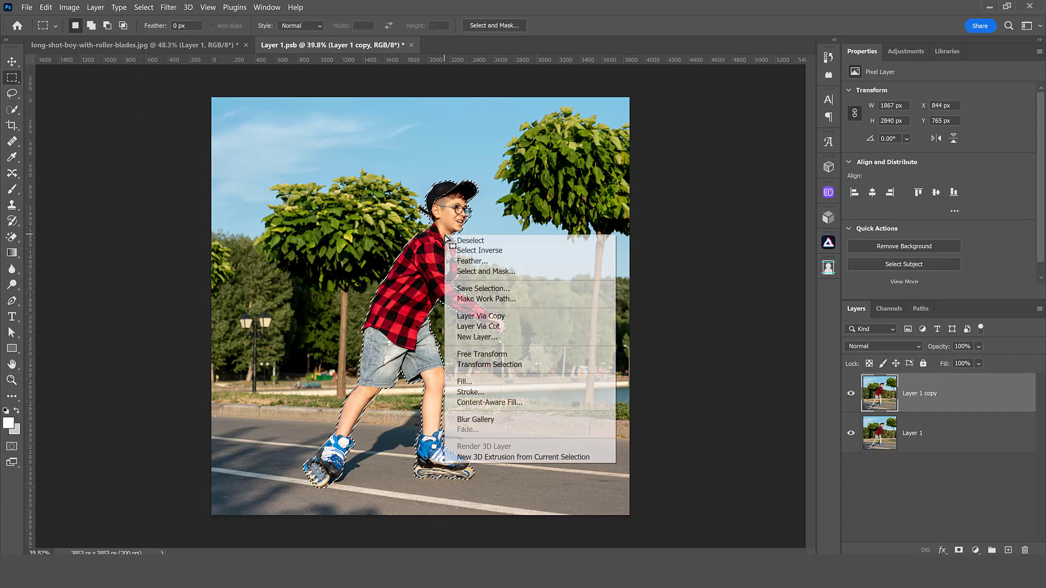
{"action": "left_click", "coordinate": [507, 407]}
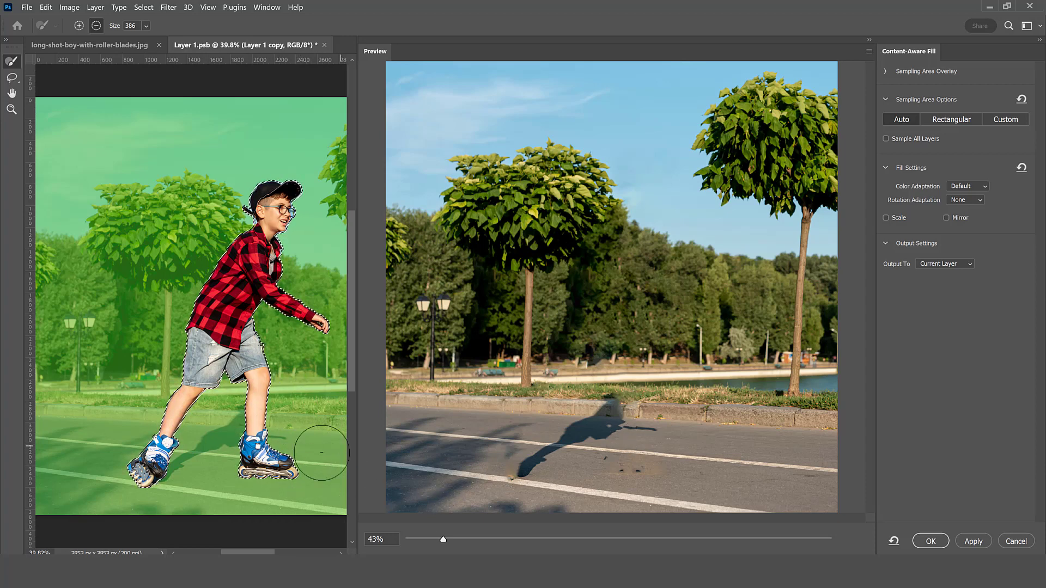
{"action": "left_click", "coordinate": [944, 263]}
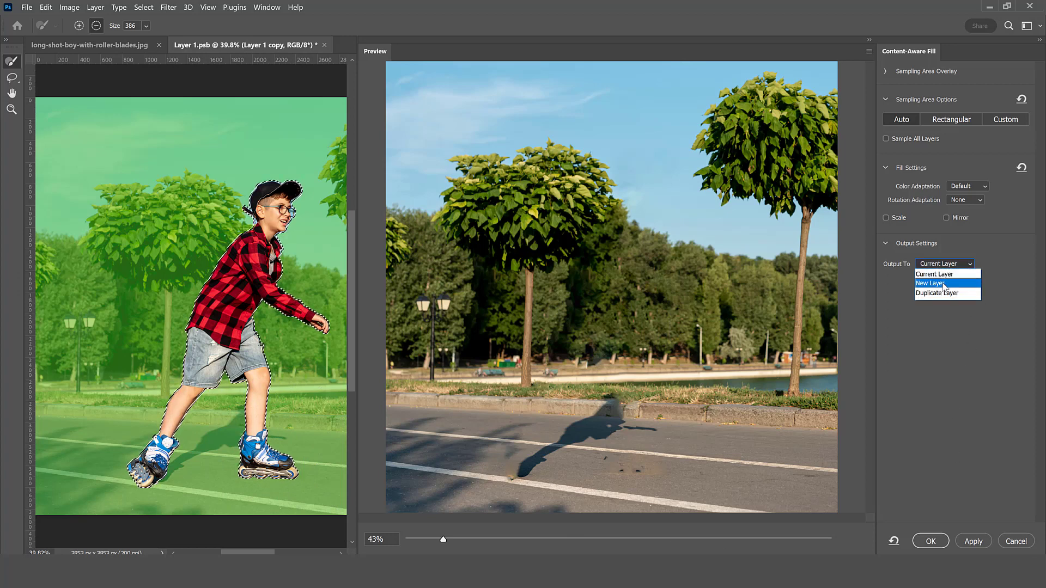
{"action": "left_click", "coordinate": [940, 275]}
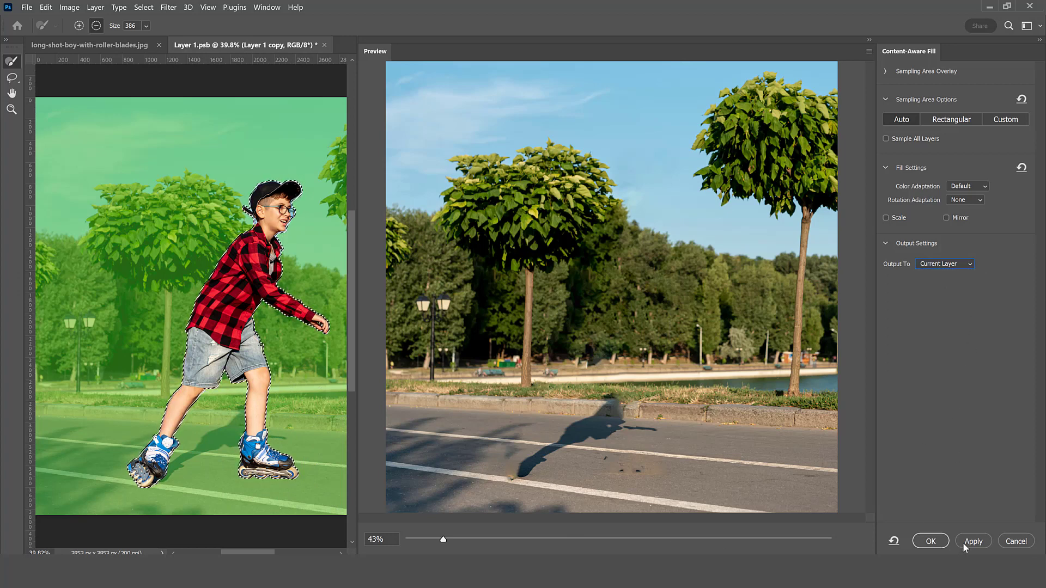
{"action": "left_click", "coordinate": [930, 541]}
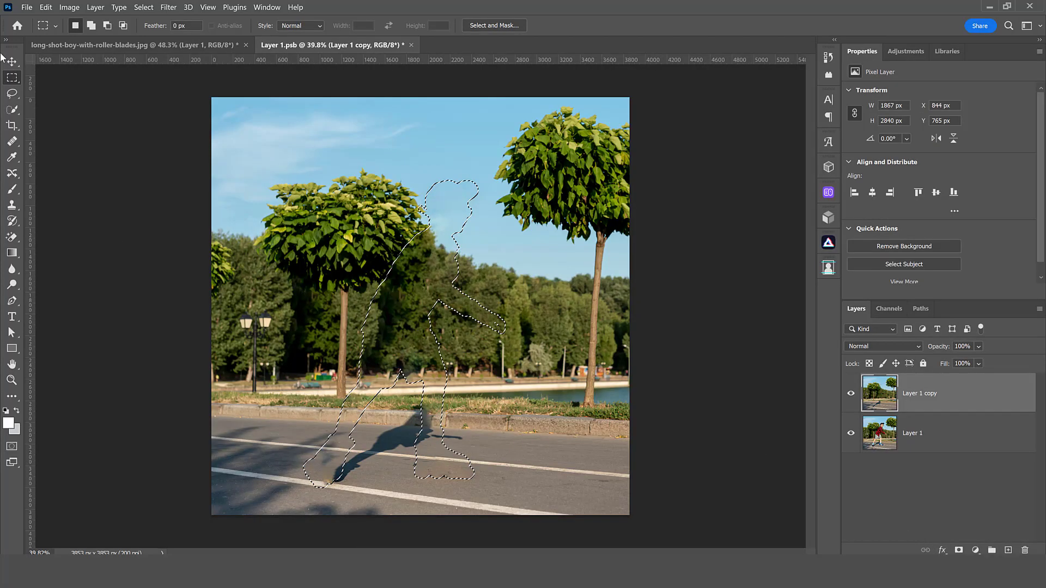
{"action": "key", "text": "ctrl+d"}
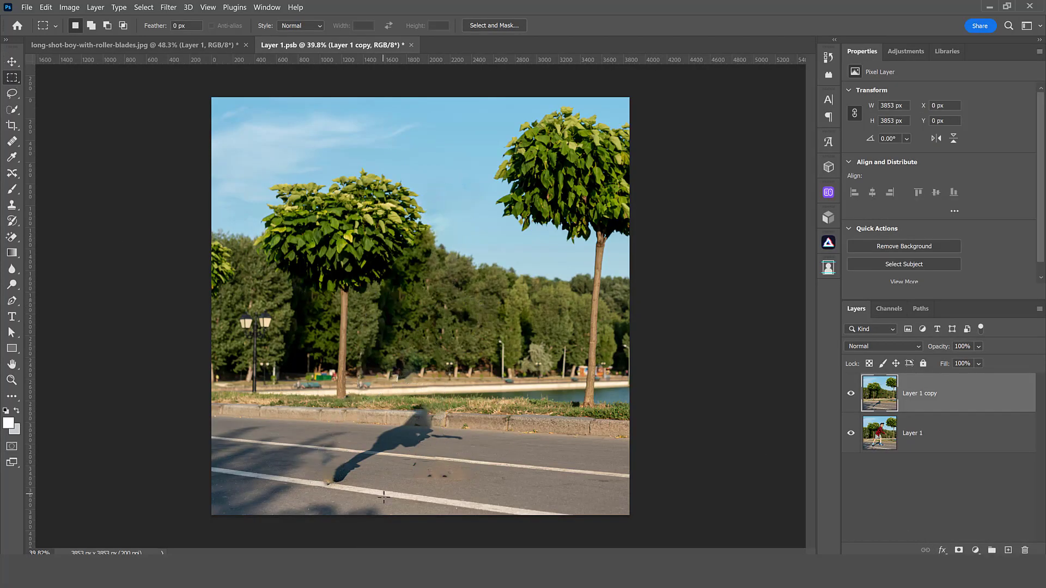
- Retouch the leftover skate patch at the shadow's lower end on the white road line with the Healing Brush
{"action": "scroll", "coordinate": [415, 495], "scroll_direction": "up", "scroll_amount": 5}
{"action": "scroll", "coordinate": [457, 463], "scroll_direction": "down", "scroll_amount": 2}
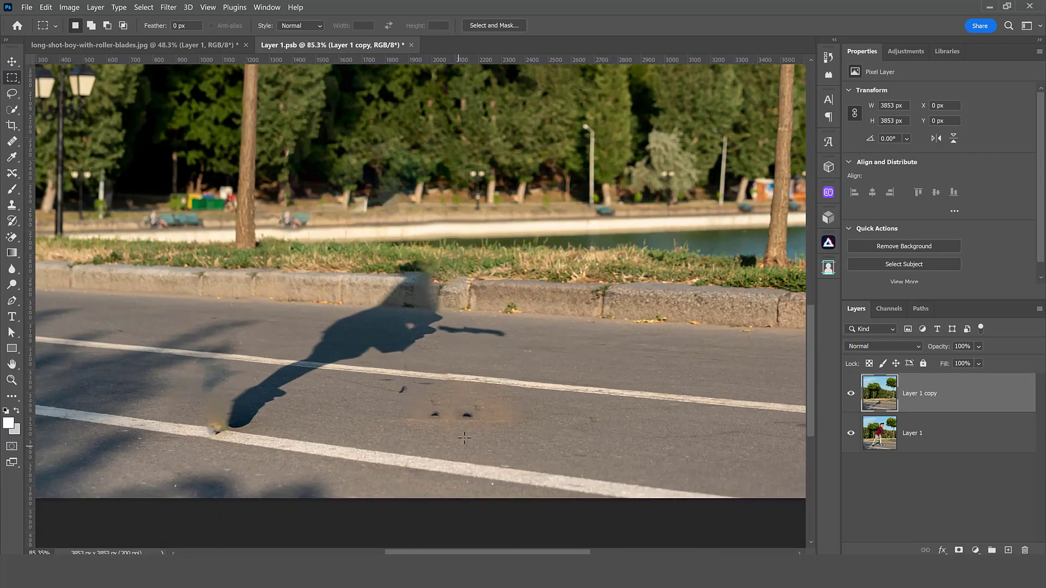
{"action": "scroll", "coordinate": [466, 433], "scroll_direction": "up", "scroll_amount": 1}
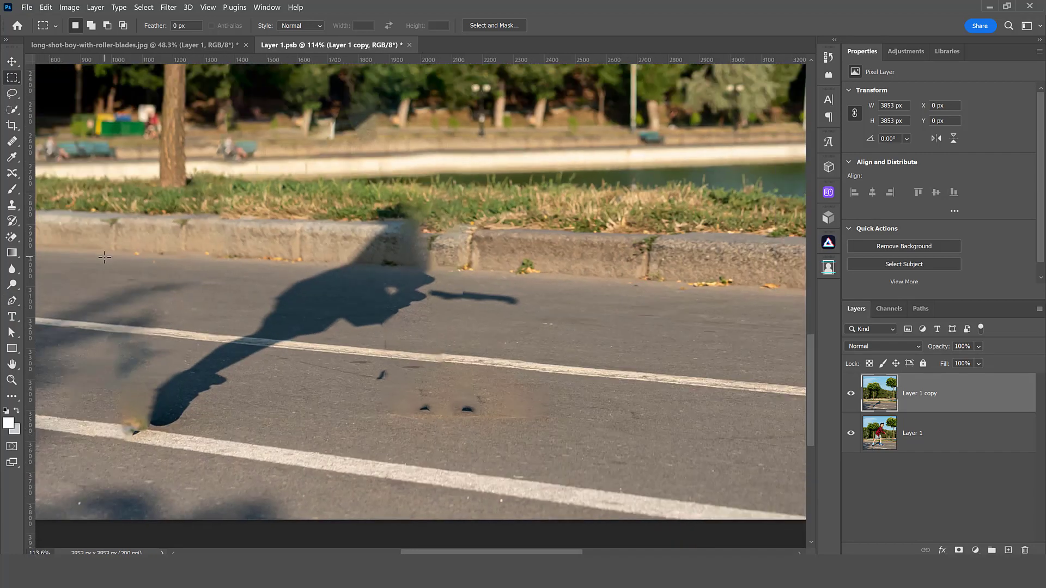
{"action": "left_click", "coordinate": [12, 141]}
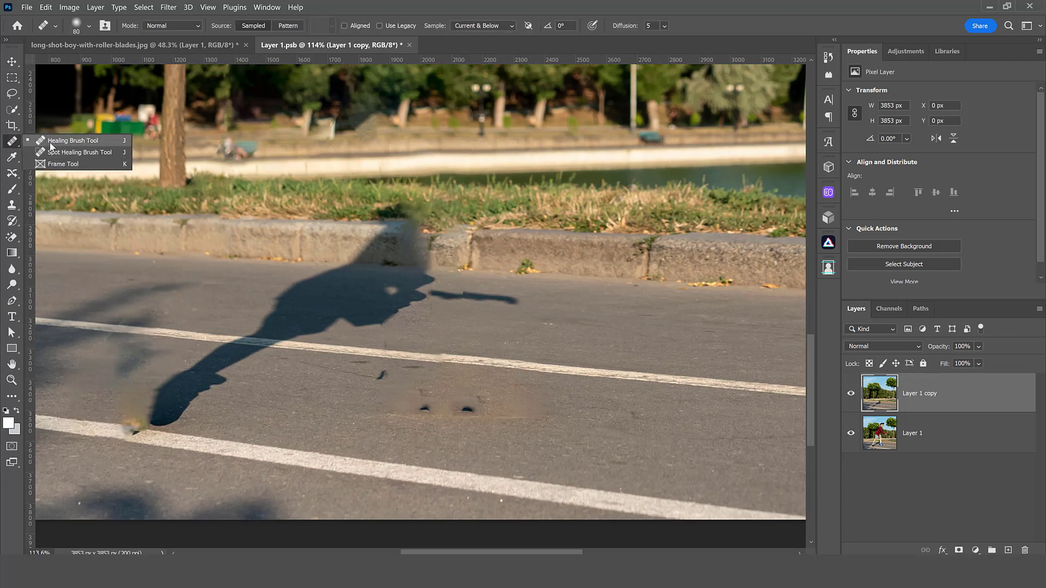
{"action": "left_click", "coordinate": [52, 146]}
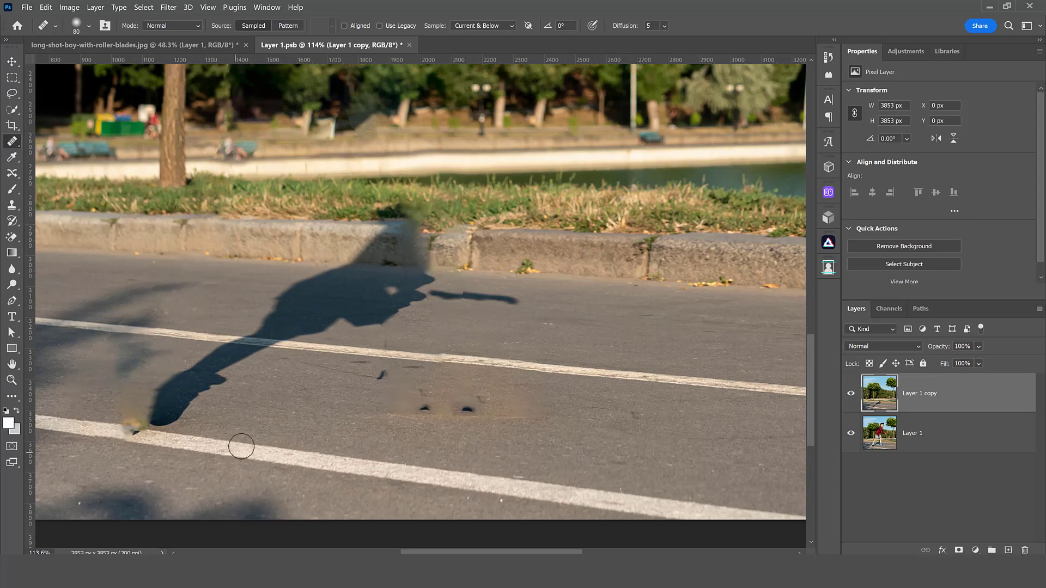
{"action": "left_click", "coordinate": [104, 430], "text": "alt"}
{"action": "mouse_move", "coordinate": [131, 431]}
{"action": "left_mouse_down"}
{"action": "mouse_move", "coordinate": [102, 408]}
{"action": "mouse_move", "coordinate": [148, 417]}
{"action": "mouse_move", "coordinate": [104, 398]}
{"action": "mouse_move", "coordinate": [144, 406]}
{"action": "mouse_move", "coordinate": [120, 404]}
{"action": "mouse_move", "coordinate": [141, 397]}
{"action": "mouse_move", "coordinate": [144, 409]}
{"action": "mouse_move", "coordinate": [115, 420]}
{"action": "mouse_move", "coordinate": [177, 426]}
{"action": "mouse_move", "coordinate": [102, 429]}
{"action": "left_mouse_up"}
{"action": "left_click", "coordinate": [106, 408], "text": "alt"}
{"action": "left_click", "coordinate": [96, 415], "text": "alt"}
{"action": "left_click", "coordinate": [192, 428], "text": "alt"}
{"action": "left_click", "coordinate": [129, 458], "text": "alt"}
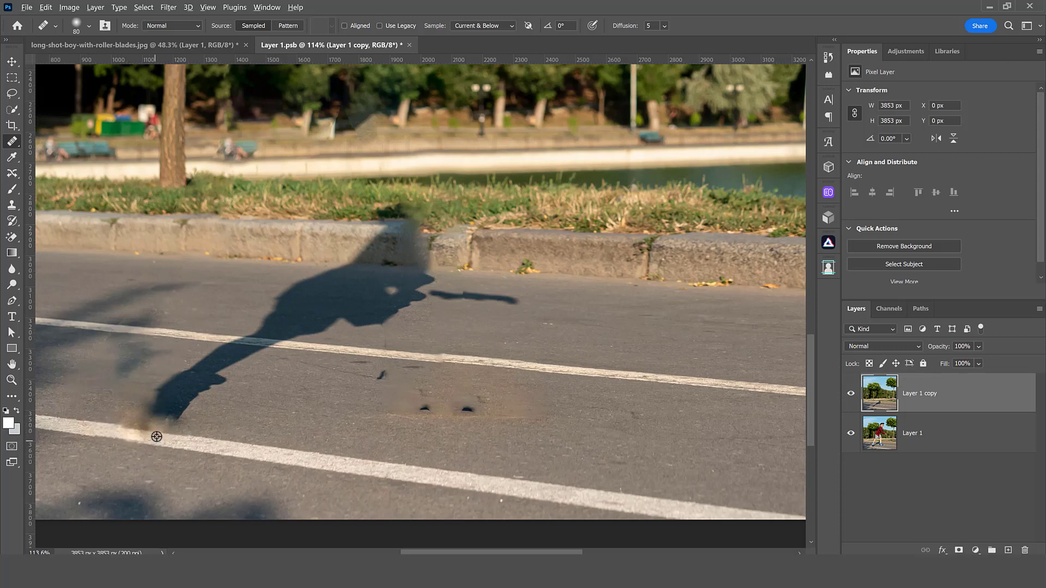
- Heal the small dark marks left on the asphalt below the shadow using clean road samples
{"action": "left_click", "coordinate": [496, 372], "text": "alt"}
{"action": "left_click", "coordinate": [467, 409]}
{"action": "left_click", "coordinate": [398, 430], "text": "alt"}
{"action": "left_click", "coordinate": [424, 411]}
{"action": "left_click", "coordinate": [413, 334], "text": "alt"}
{"action": "left_click_drag", "start_coordinate": [387, 342], "coordinate": [387, 342]}
- Heal the dark smudge in the grass just above the shadow on the kerb, sampling from nearby grass
{"action": "scroll", "coordinate": [449, 305], "scroll_direction": "down", "scroll_amount": 1}
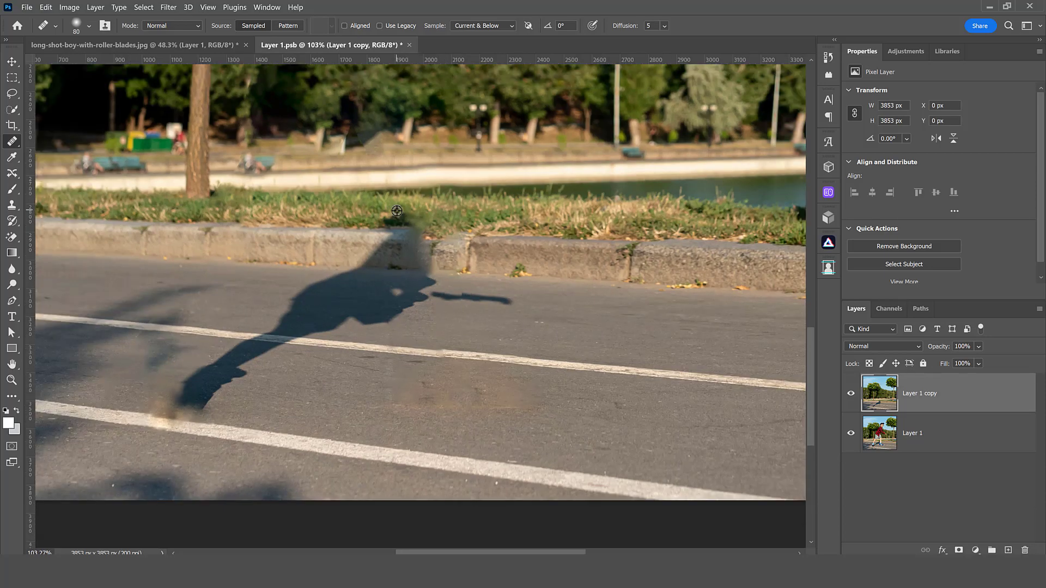
{"action": "scroll", "coordinate": [397, 211], "scroll_direction": "up", "scroll_amount": 3}
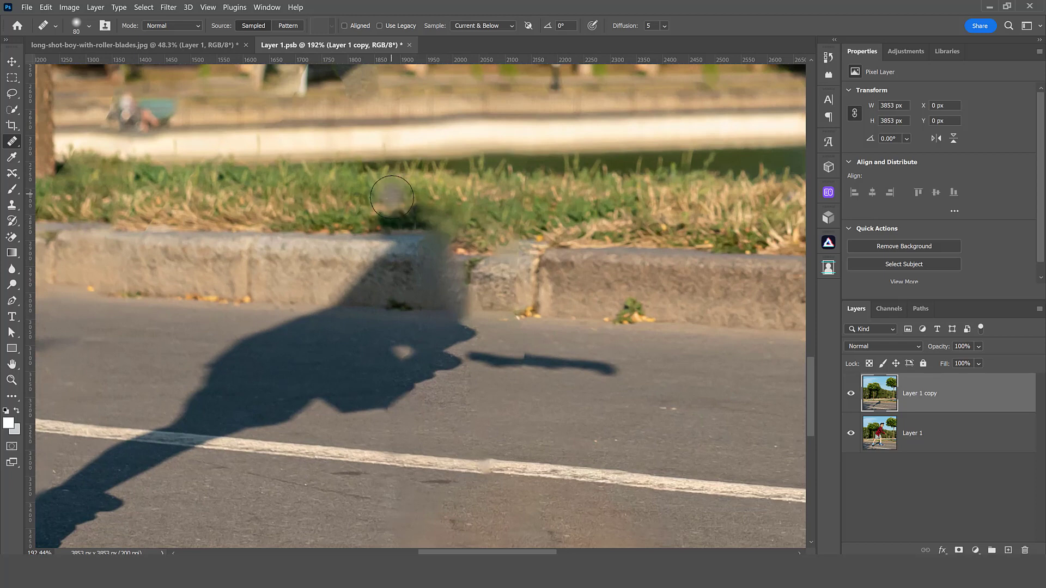
{"action": "left_click", "coordinate": [394, 189], "text": "alt"}
{"action": "left_click", "coordinate": [389, 219]}
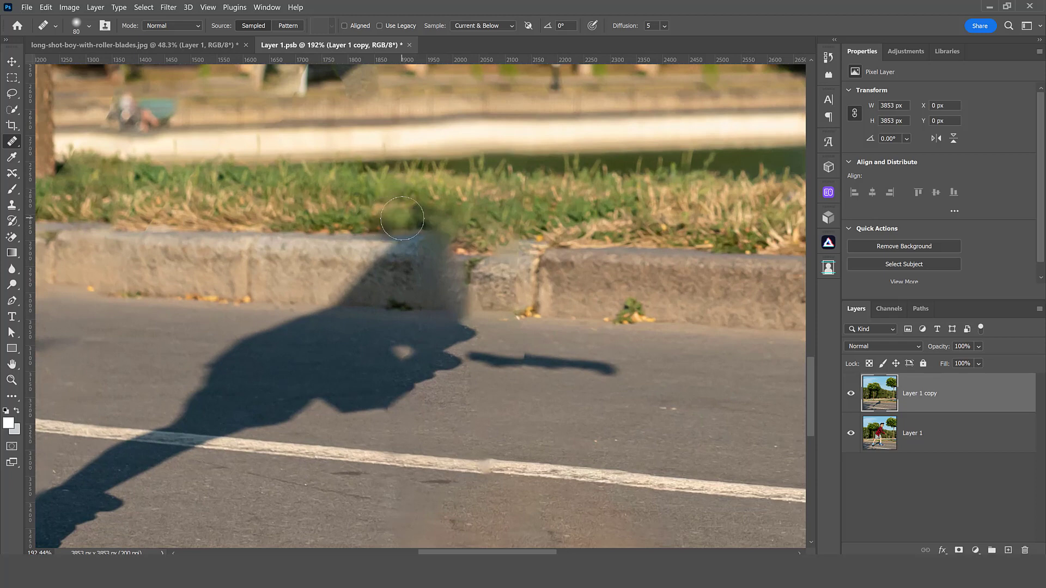
{"action": "left_click", "coordinate": [403, 220]}
{"action": "left_click", "coordinate": [420, 219]}
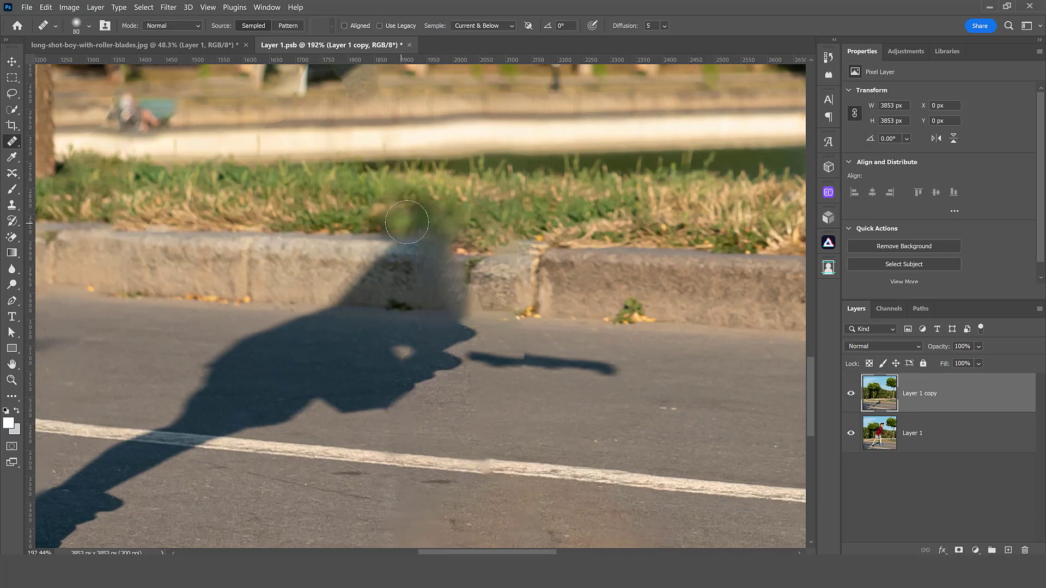
- Save the edited smart object contents and return to the long-shot-boy-with-roller-blades.jpg document
{"action": "scroll", "coordinate": [548, 348], "scroll_direction": "down", "scroll_amount": 3}
{"action": "scroll", "coordinate": [548, 349], "scroll_direction": "down", "scroll_amount": 4}
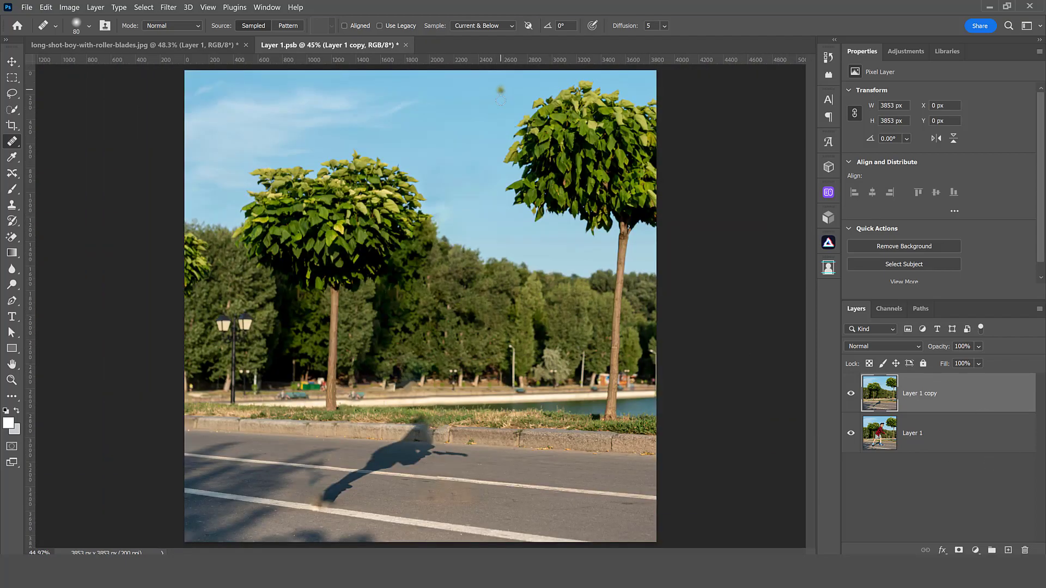
{"action": "left_click", "coordinate": [12, 61]}
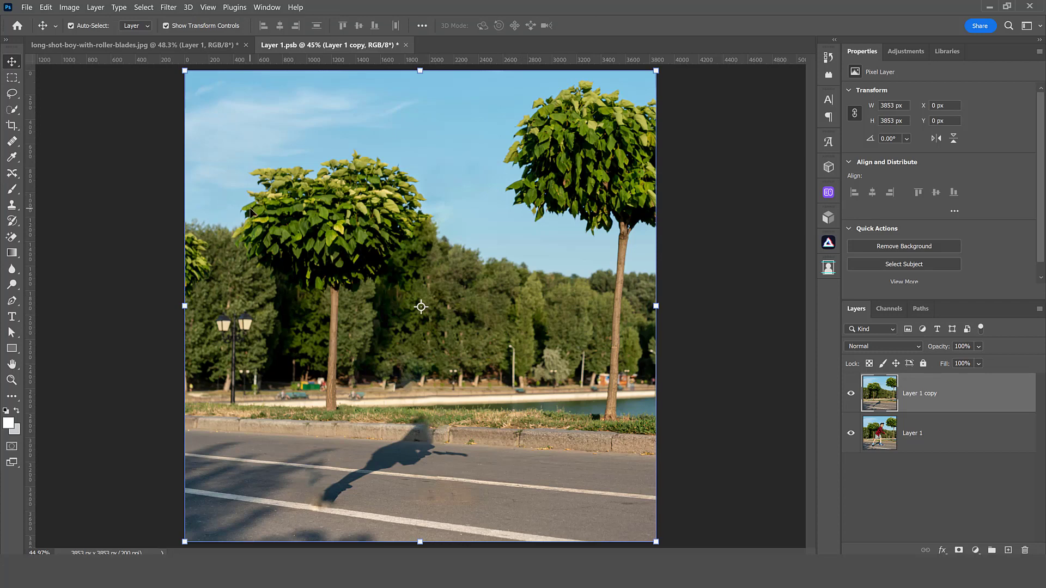
{"action": "key", "text": "ctrl+s"}
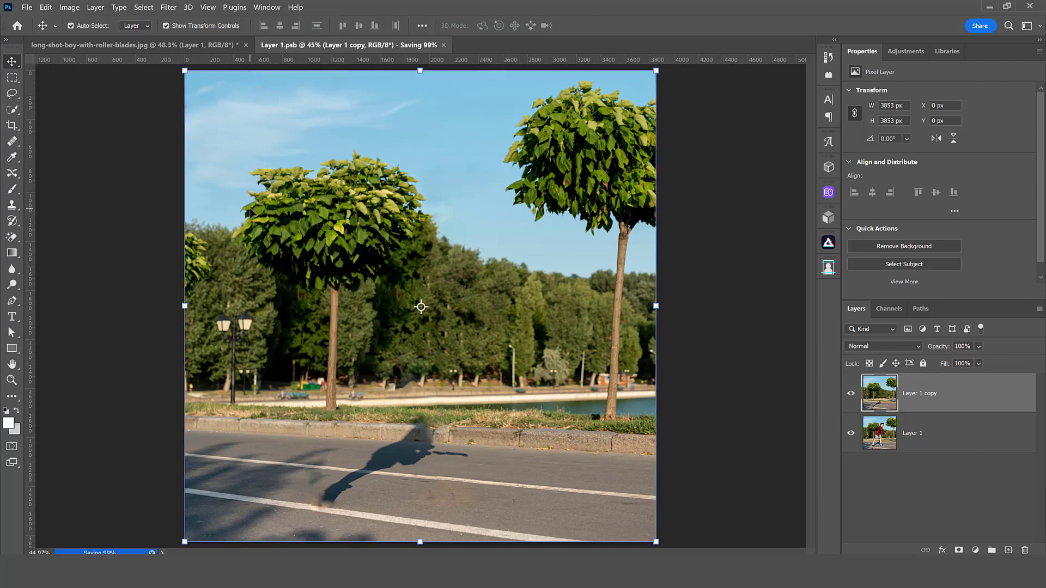
{"action": "left_click", "coordinate": [181, 43]}
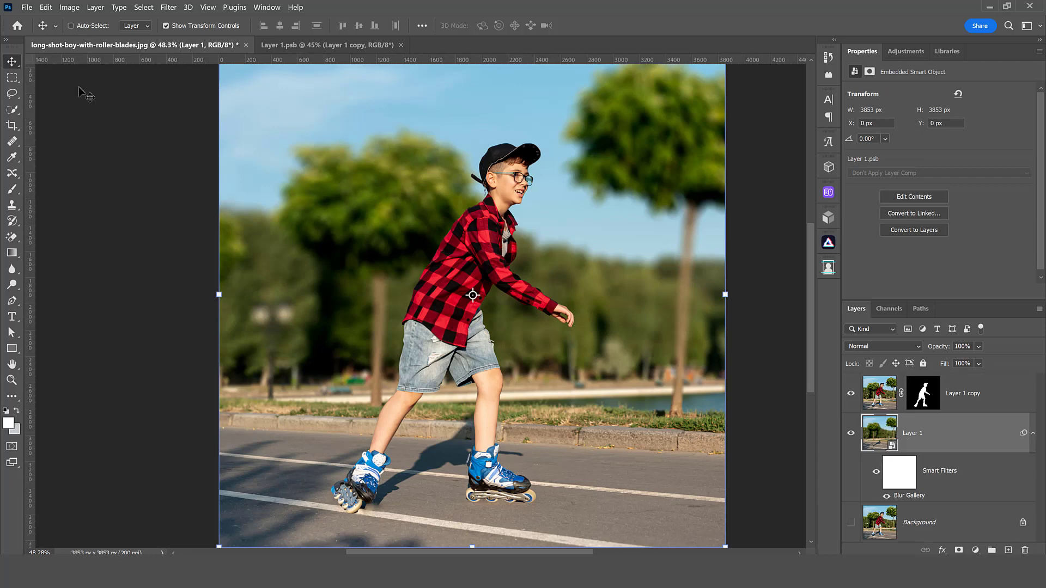
- Reopen the Blur Gallery smart filter on Layer 1, set the Tilt-Shift blur to 60 px and apply it
{"action": "scroll", "coordinate": [524, 183], "scroll_direction": "up", "scroll_amount": 5}
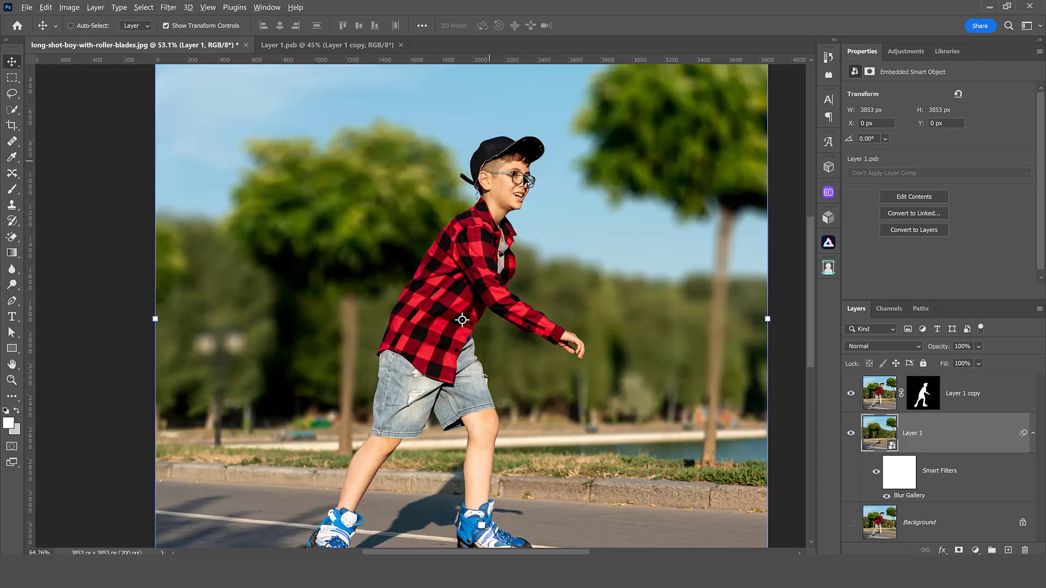
{"action": "scroll", "coordinate": [523, 182], "scroll_direction": "up", "scroll_amount": 1}
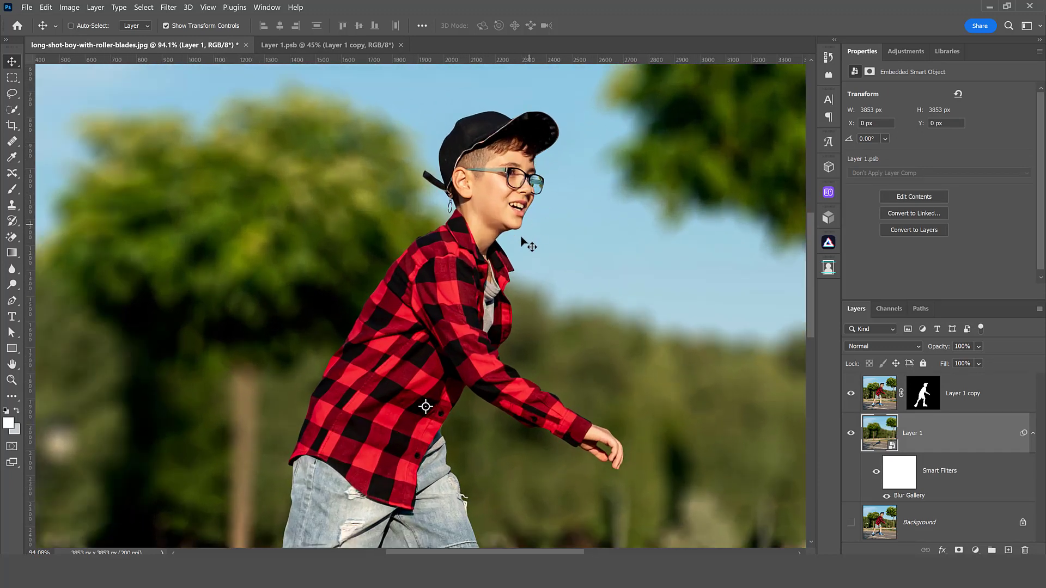
{"action": "key", "text": "ctrl+0"}
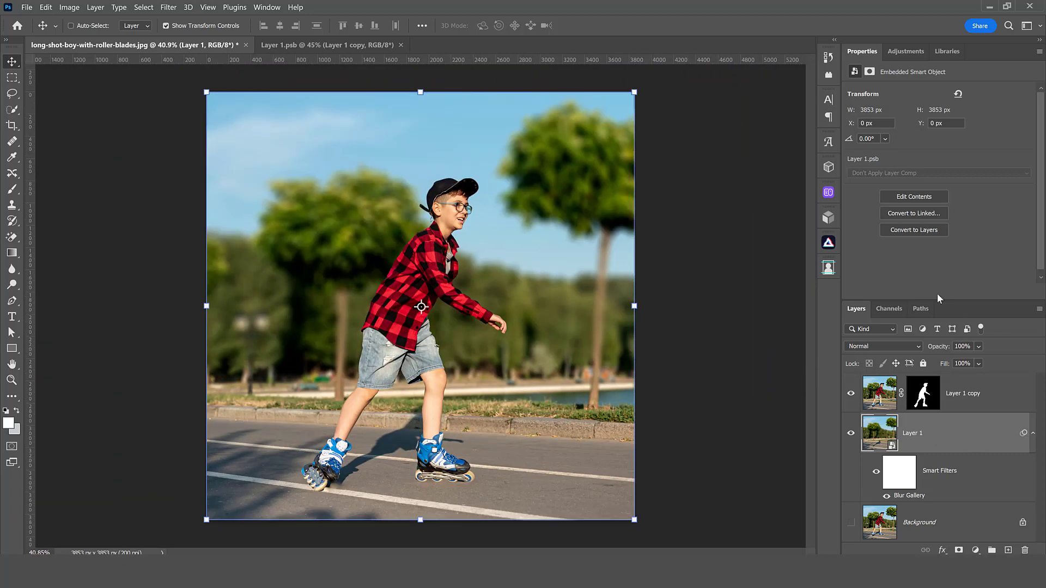
{"action": "left_click_drag", "start_coordinate": [937, 300], "coordinate": [936, 232]}
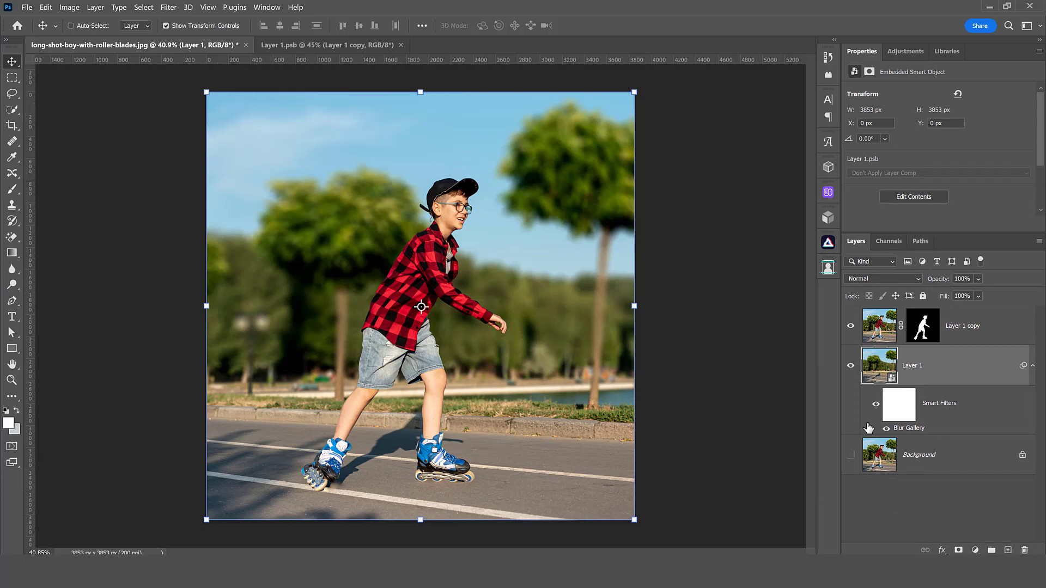
{"action": "double_click", "coordinate": [899, 429]}
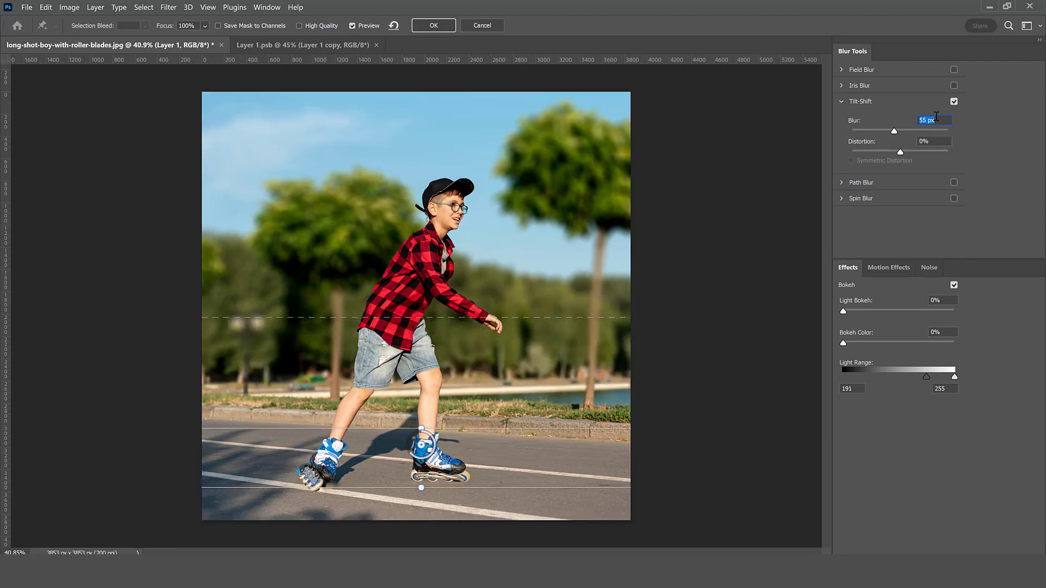
{"action": "type", "text": "60"}
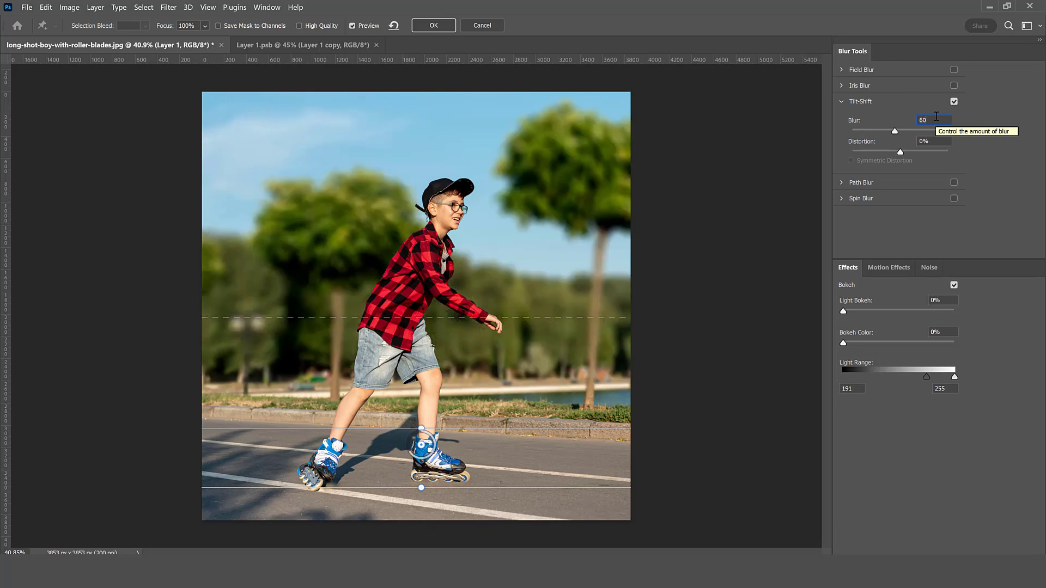
{"action": "left_click", "coordinate": [439, 30]}
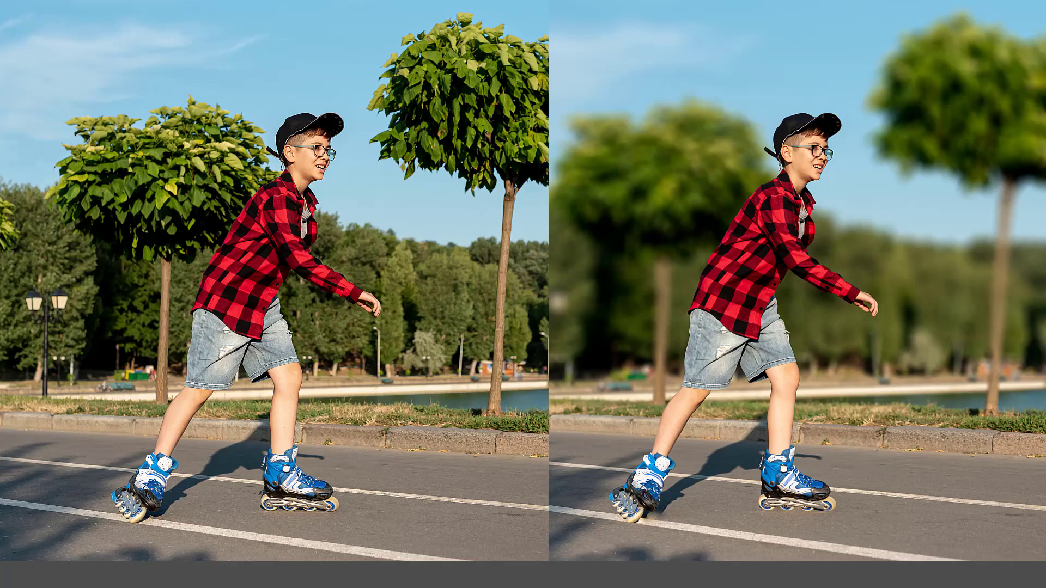